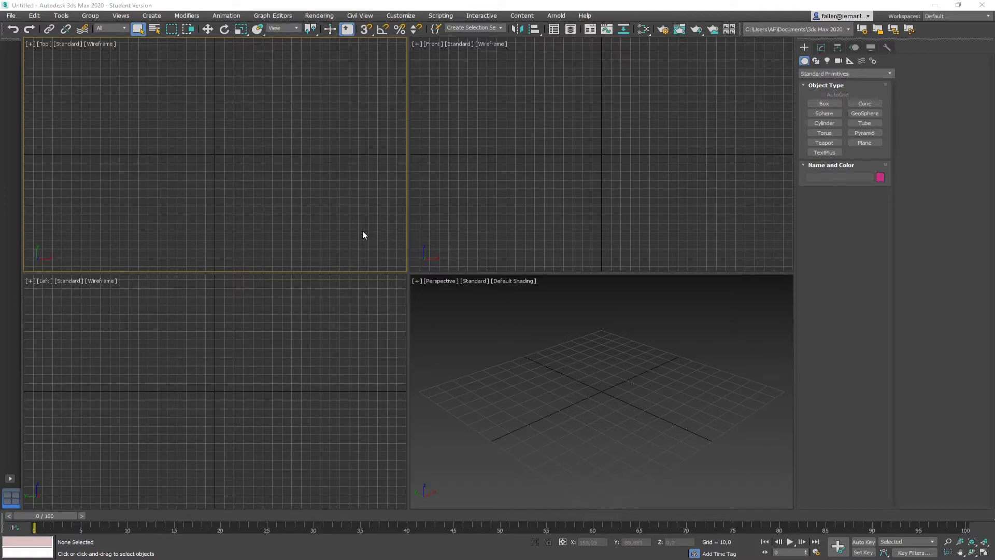
Step: Maximize the Top view and draw two boxes, one upper left and one upper right
key("alt+w")
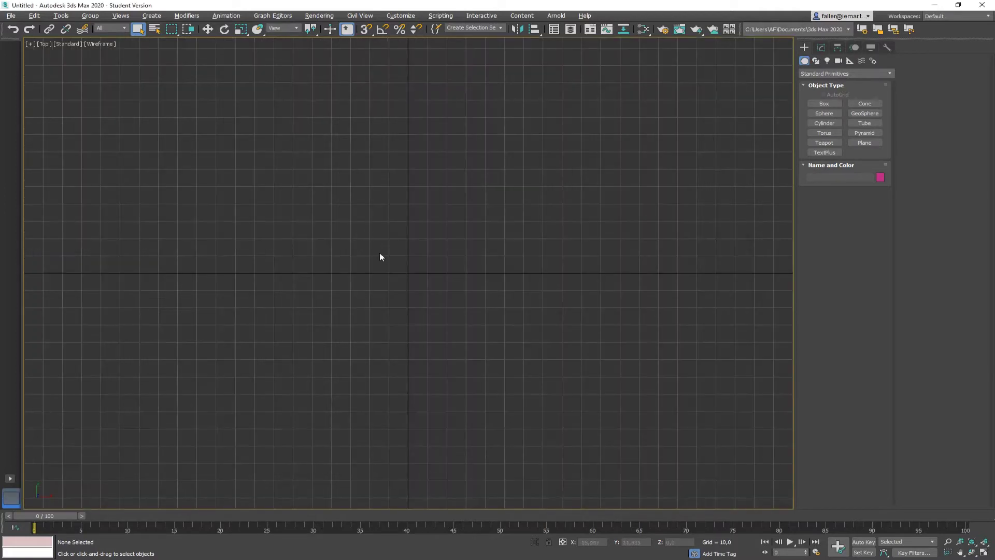
left_click(822, 104)
left_click_drag(184, 130, 254, 174)
left_click(251, 138)
left_click_drag(569, 134, 632, 178)
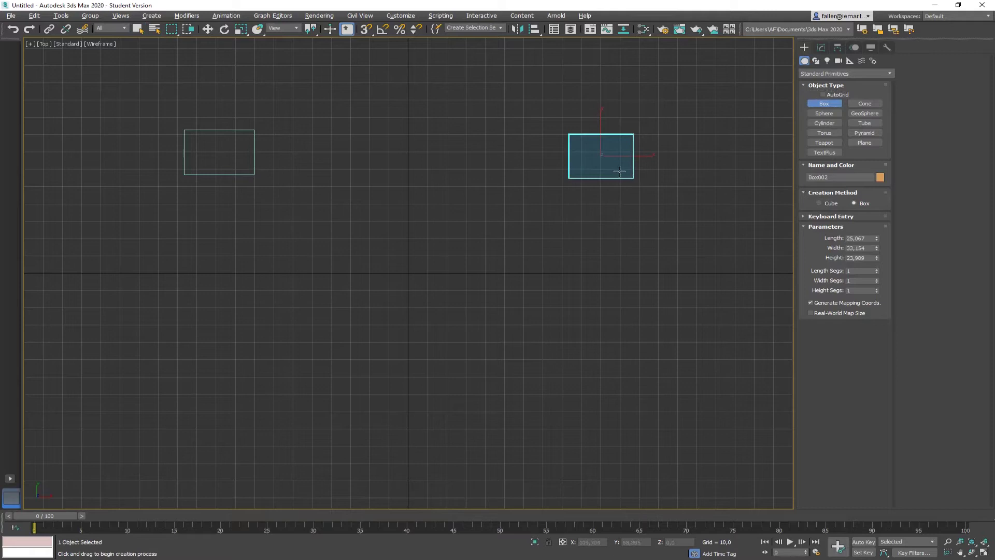
left_click(619, 171)
Step: Switch to shaded display, hide the grid and draw a cylinder in the lower left
key("F3")
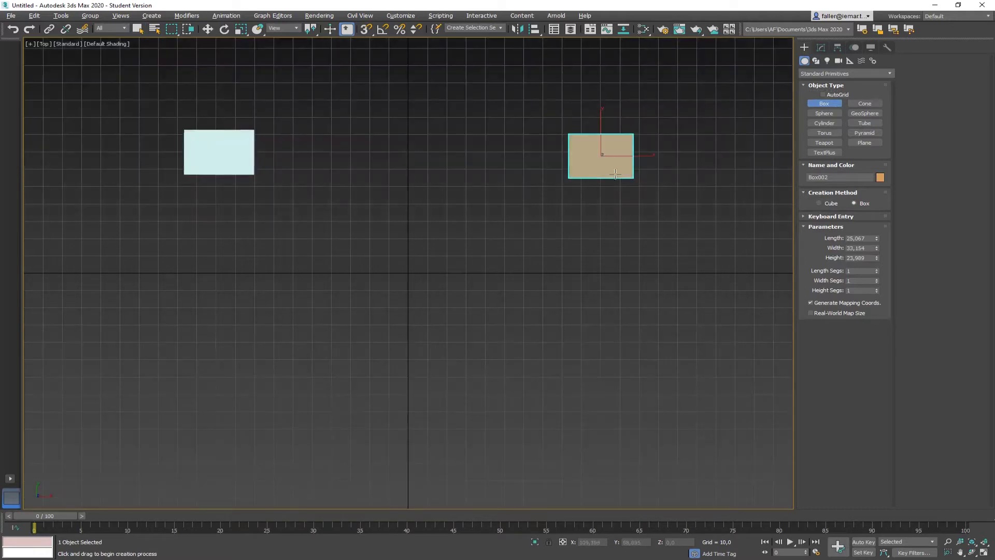
left_click(828, 123)
left_click_drag(212, 394, 240, 413)
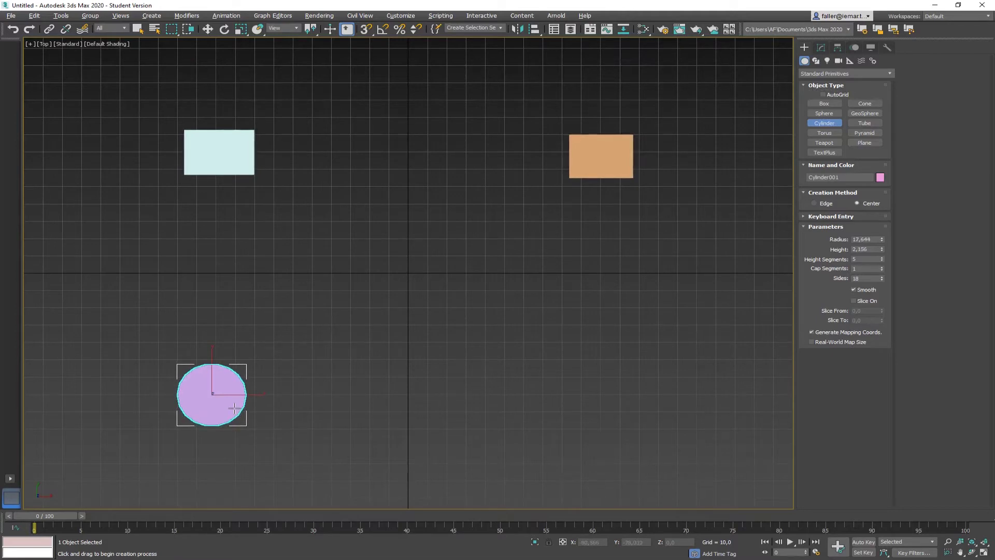
key("g")
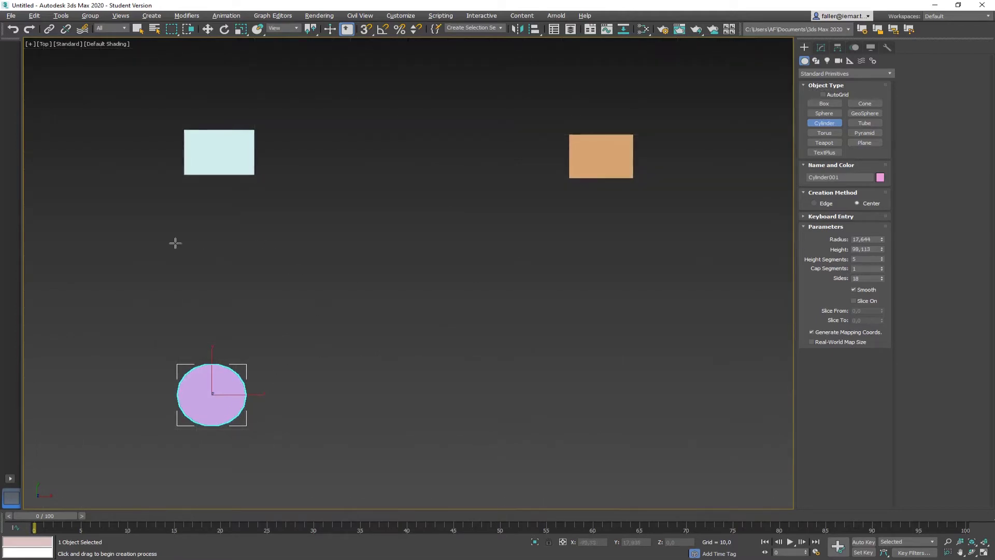
right_click(175, 243)
left_click_drag(225, 388, 248, 407)
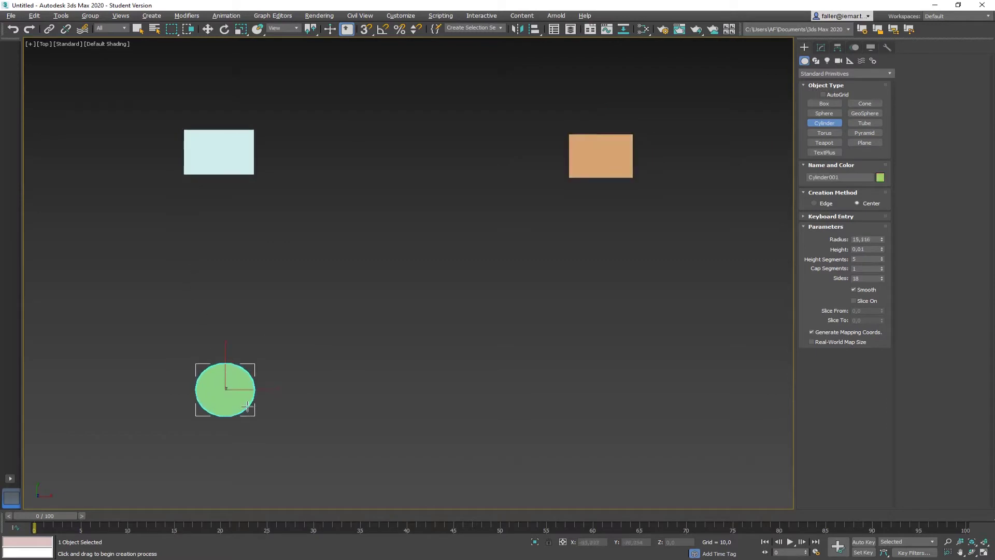
right_click(334, 352)
Step: Link the light-blue box to the green cylinder with Select and Link, then select the cylinder
left_click(282, 392)
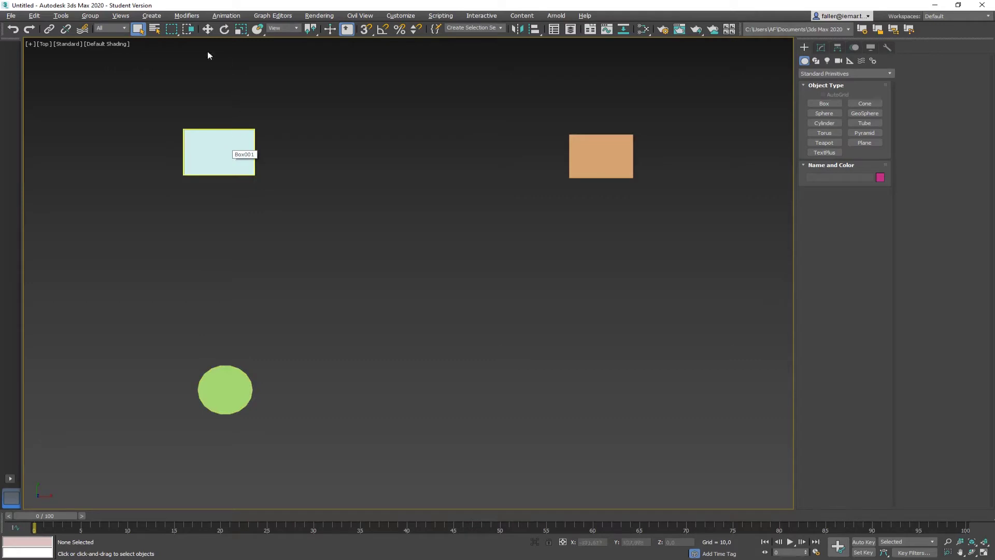
left_click(49, 29)
left_click_drag(210, 148, 231, 384)
left_click(207, 29)
left_click(227, 406)
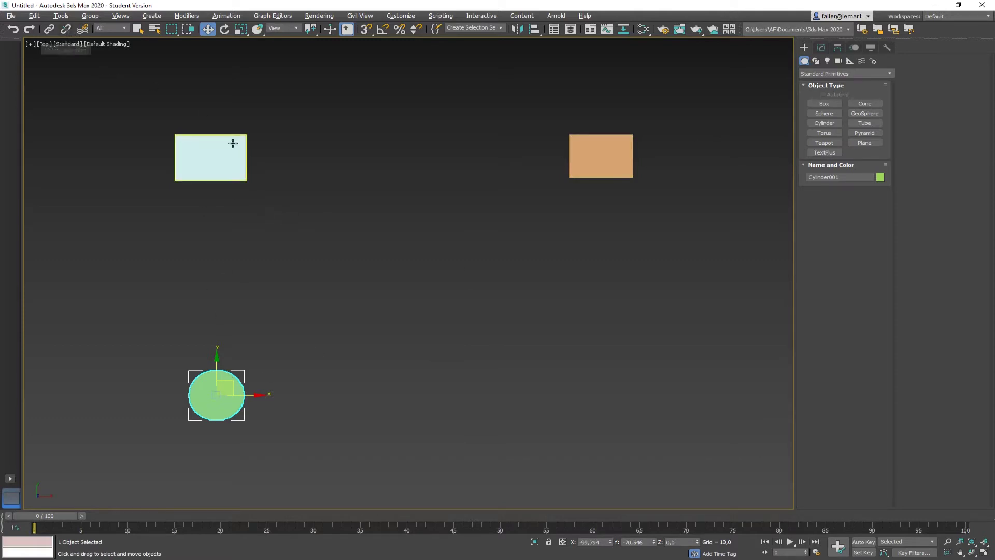
Step: Nudge Cylinder001 slightly down and to the right below the light-blue box
left_click(232, 145)
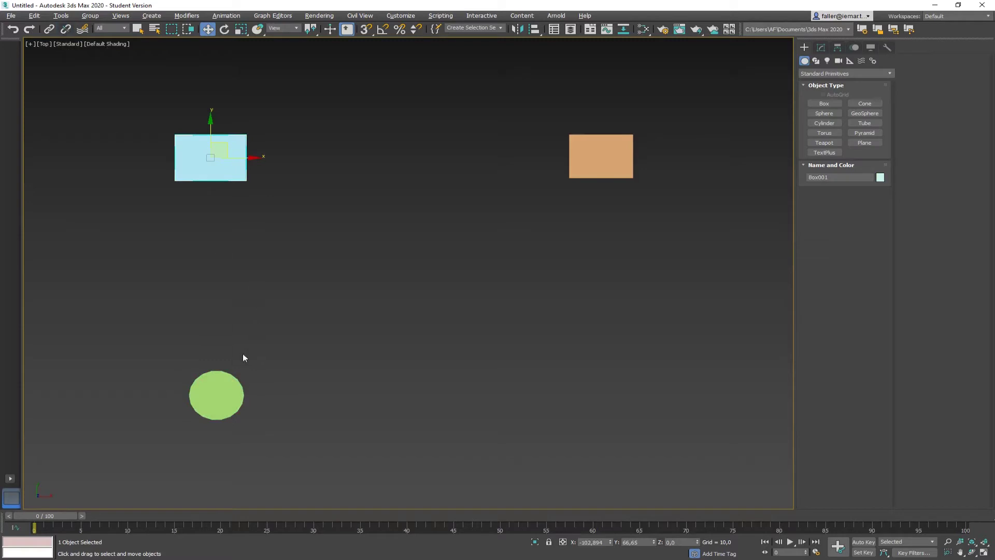
left_click(228, 388)
left_click_drag(228, 388, 230, 392)
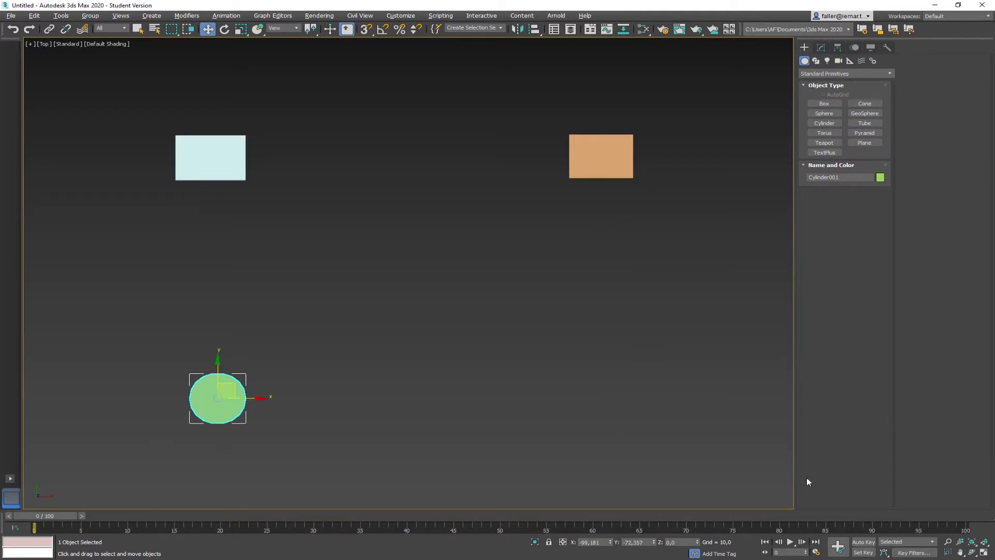
Step: With Auto Key on, key the cylinder just below the light-blue box at frame 20
left_click(860, 545)
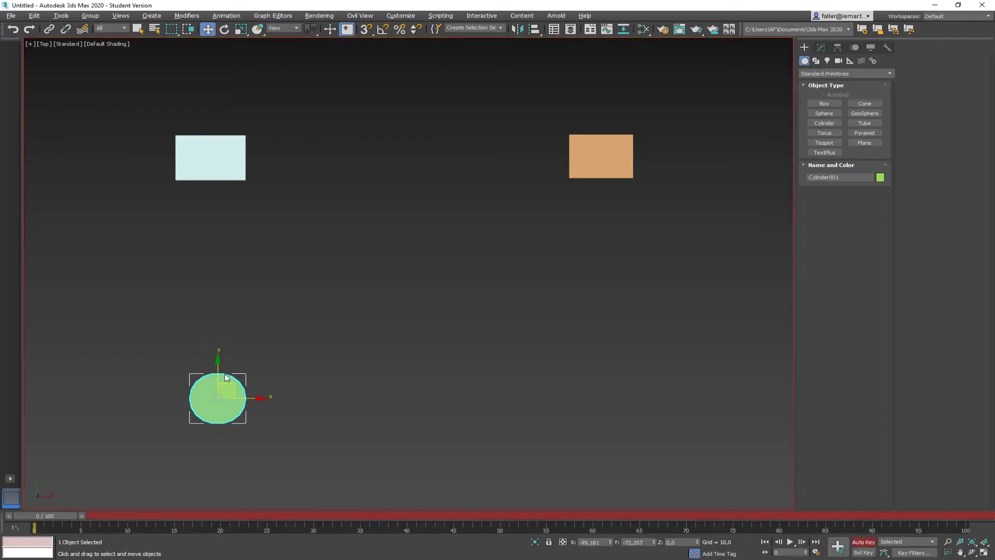
left_click_drag(44, 518, 406, 524)
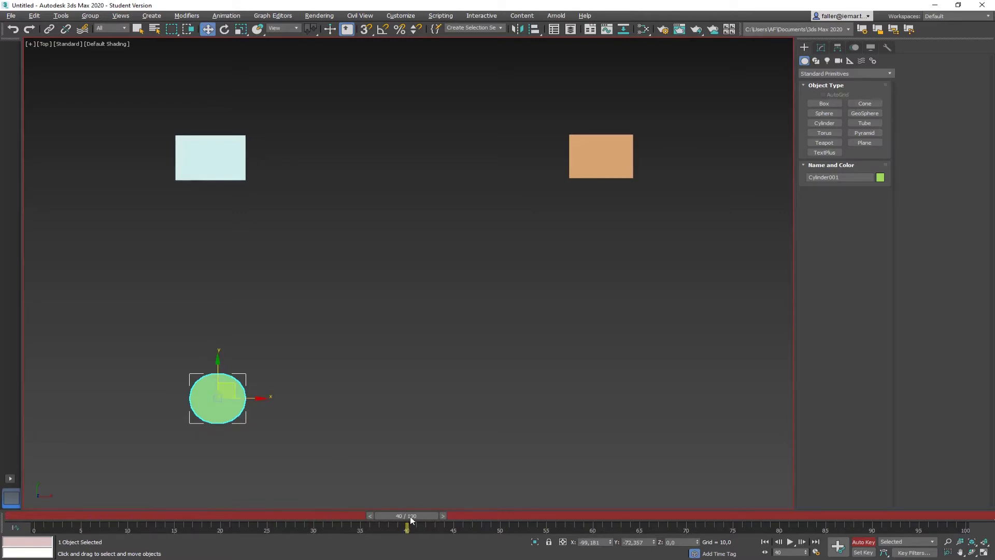
left_click_drag(409, 516, 232, 517)
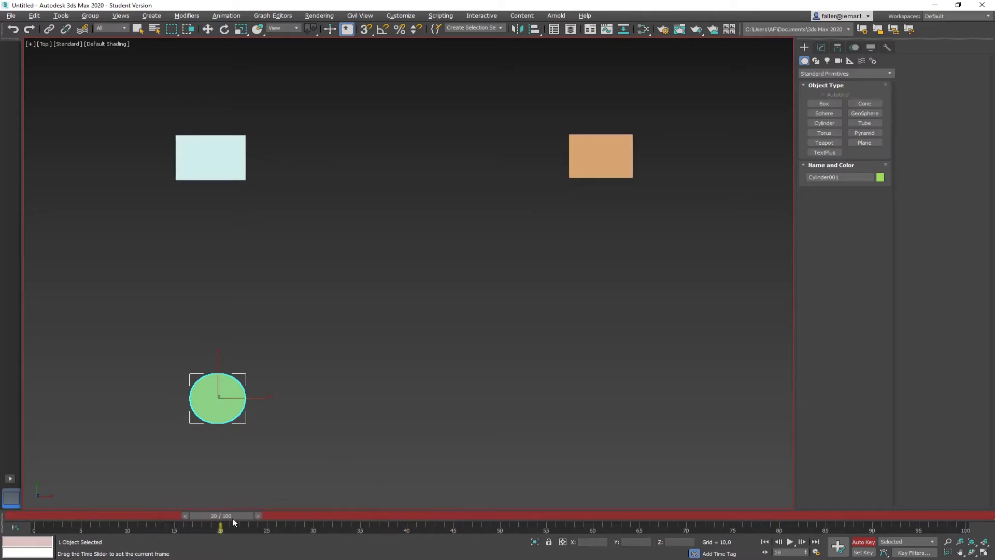
key("w")
left_click_drag(218, 379, 217, 196)
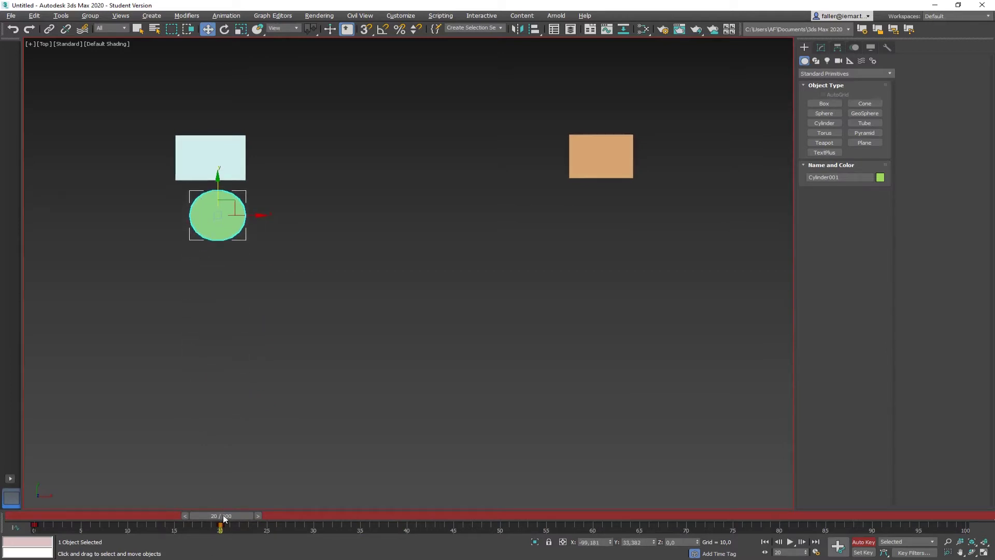
Step: Key the cylinder toward the orange box at frame 50, under it at 60, near the bottom at 100
left_click_drag(225, 516, 499, 516)
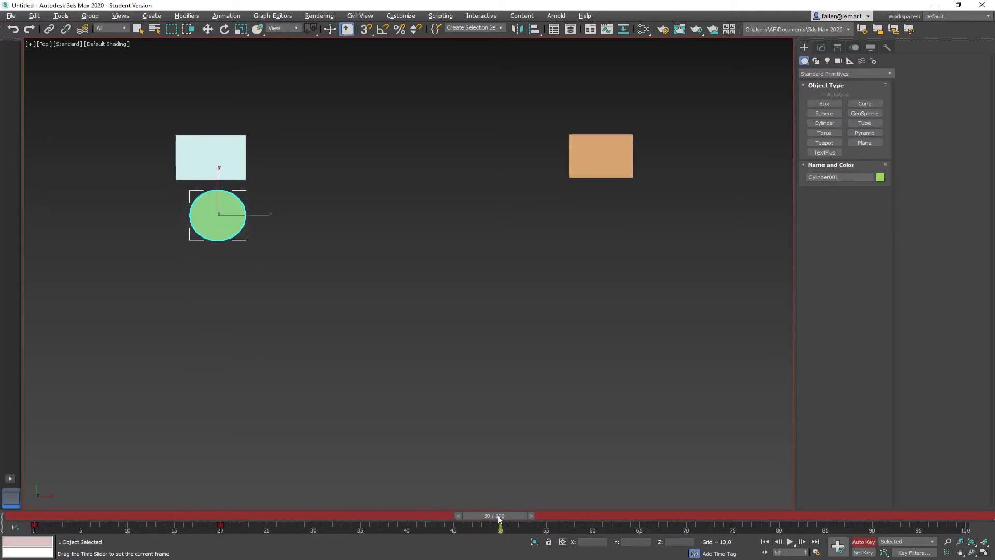
key("w")
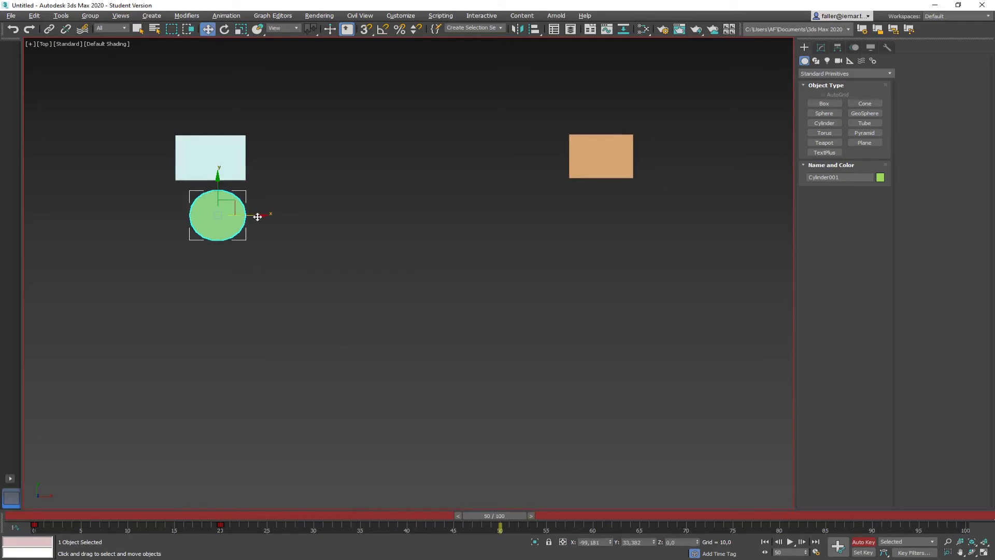
left_click_drag(258, 217, 564, 214)
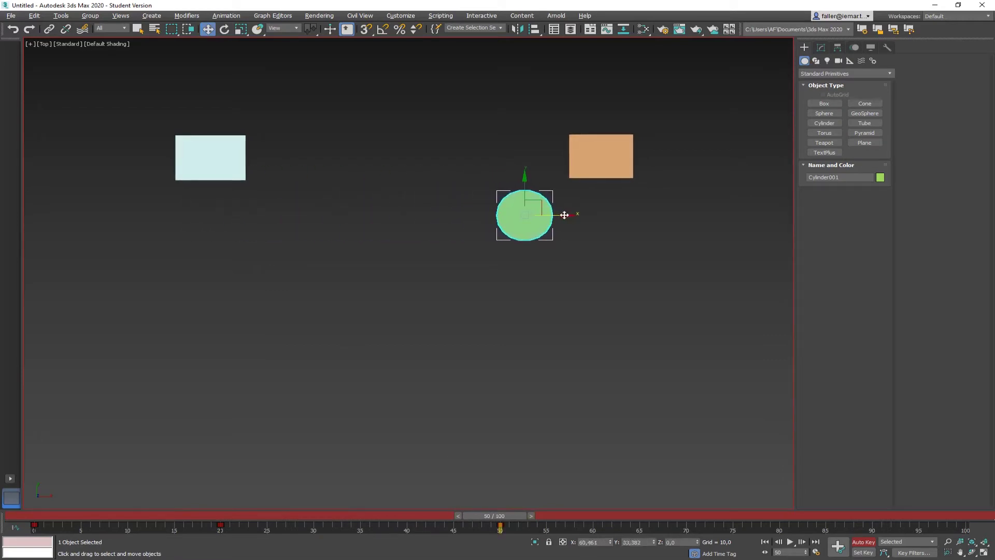
left_click_drag(512, 513, 611, 517)
left_click_drag(567, 215, 641, 221)
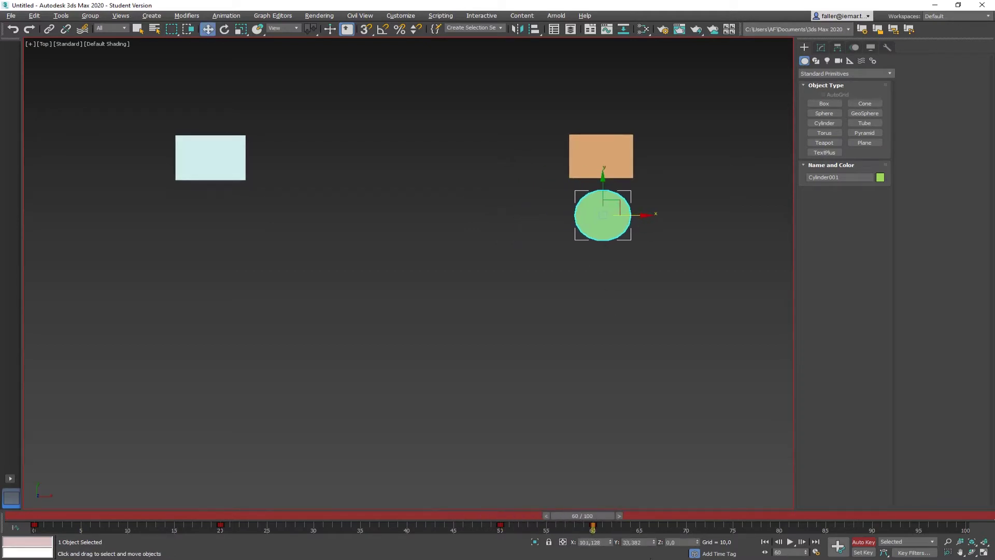
left_click_drag(599, 525, 954, 516)
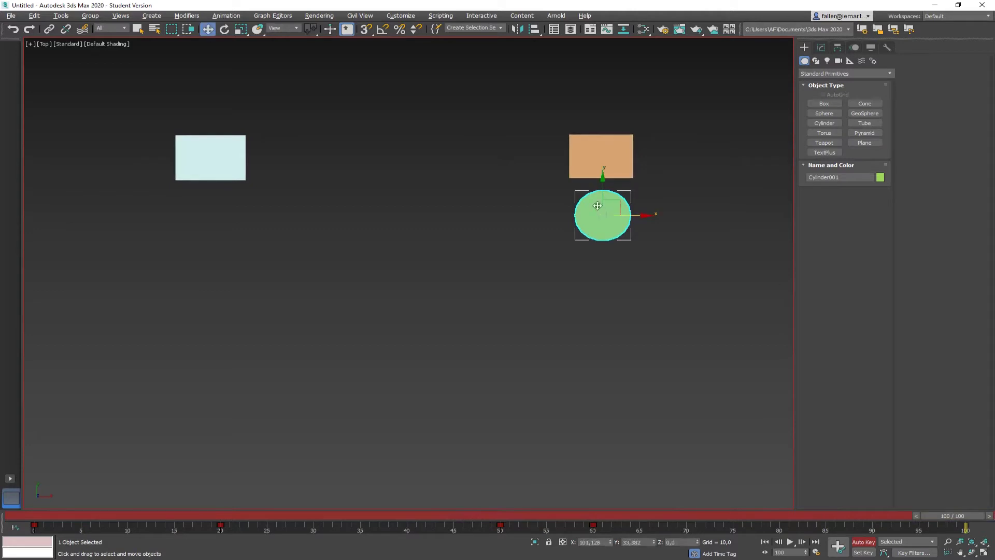
left_click_drag(603, 189, 602, 443)
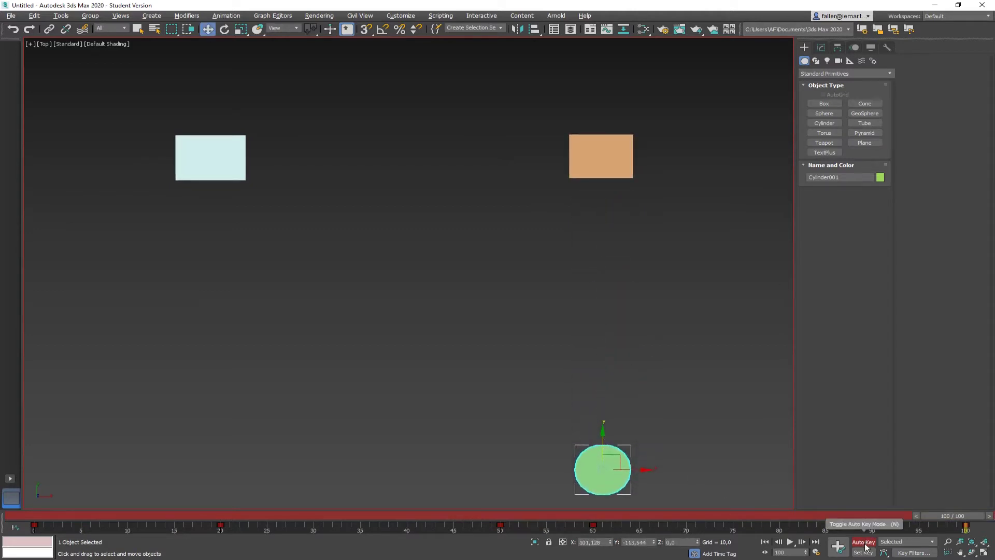
Step: Turn off Auto Key and play the cylinder's animation, stopping around frame 49
left_click(864, 542)
left_click(790, 542)
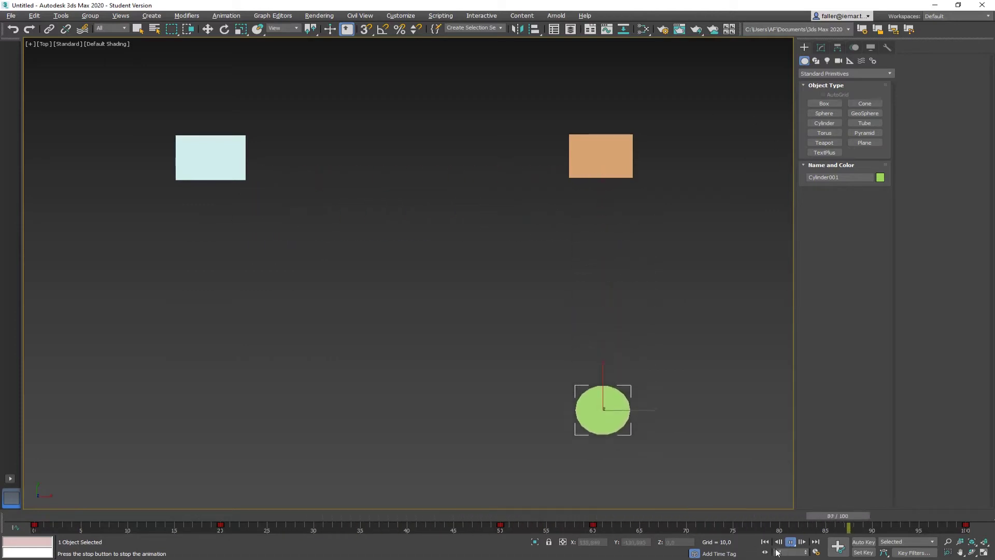
left_click(791, 542)
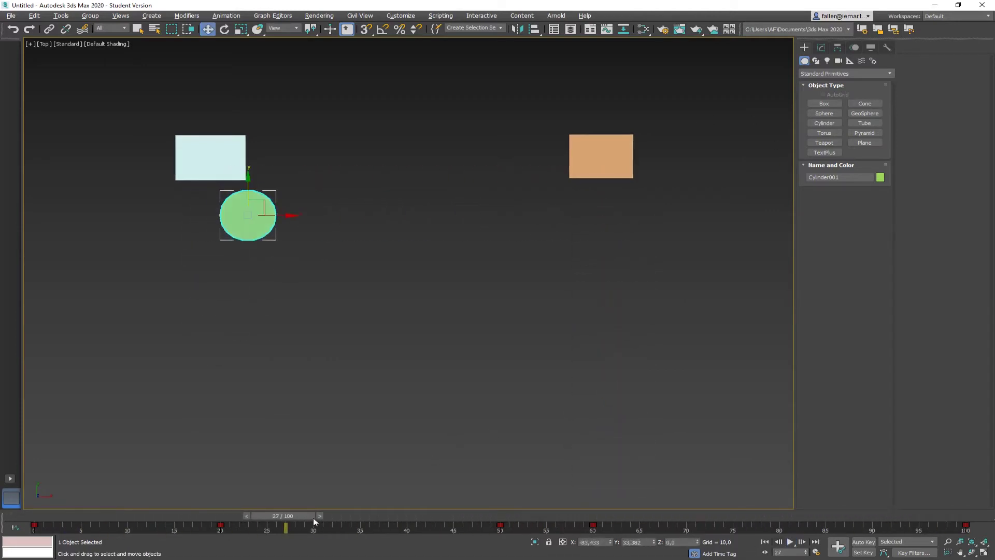
left_click_drag(311, 516, 527, 526)
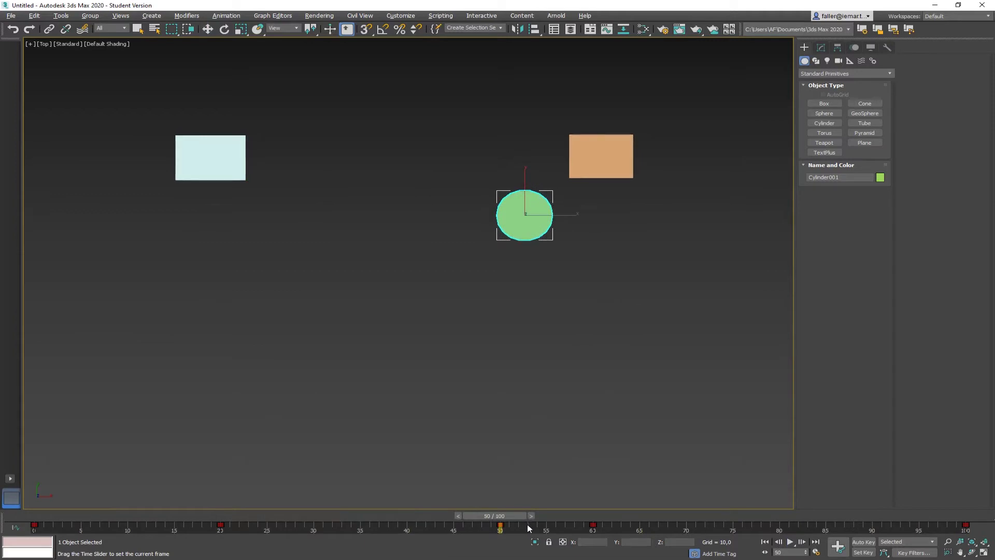
key("w")
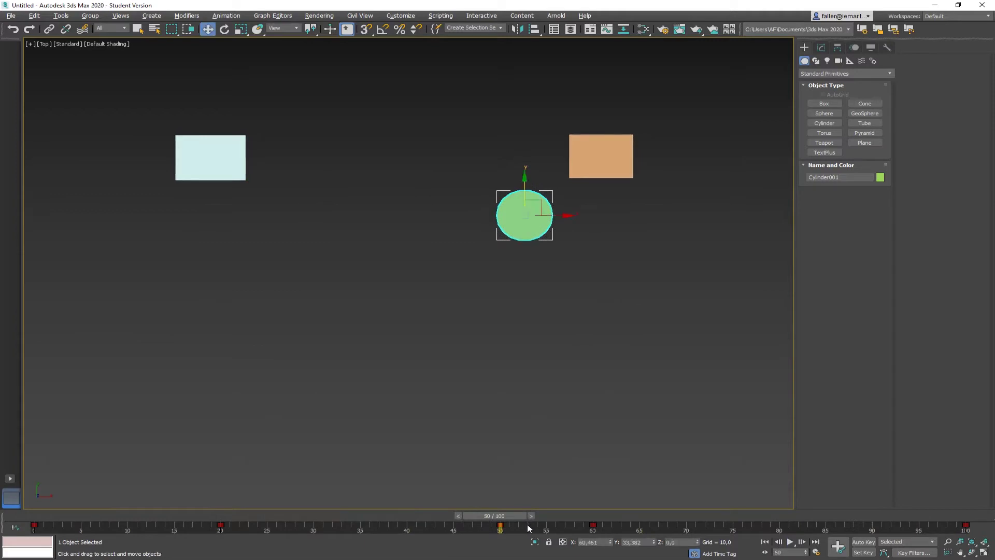
Step: Drag the cylinder's frame-60 key to frame 65 on the track bar
left_click(592, 525)
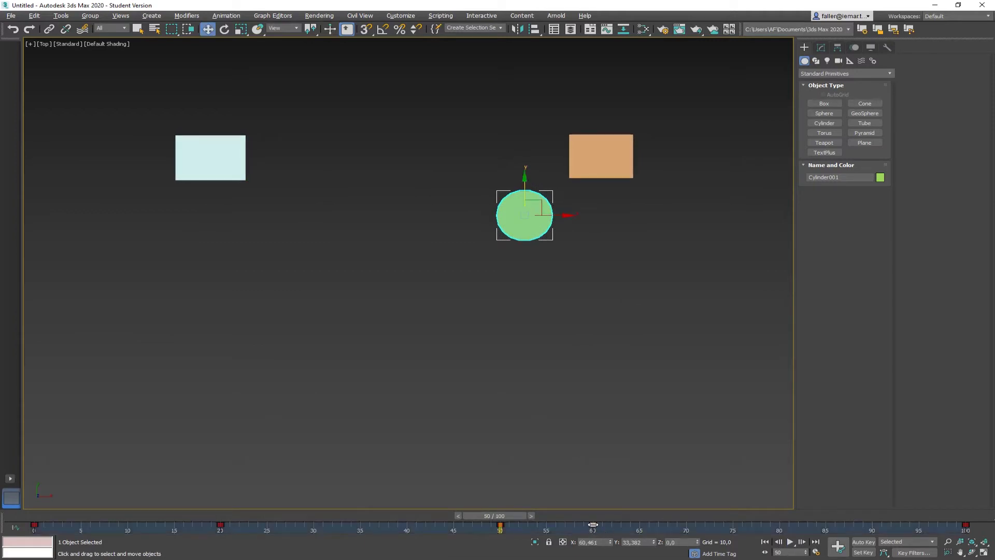
left_click_drag(593, 525, 639, 525)
left_click(547, 525)
key("comma")
key("comma")
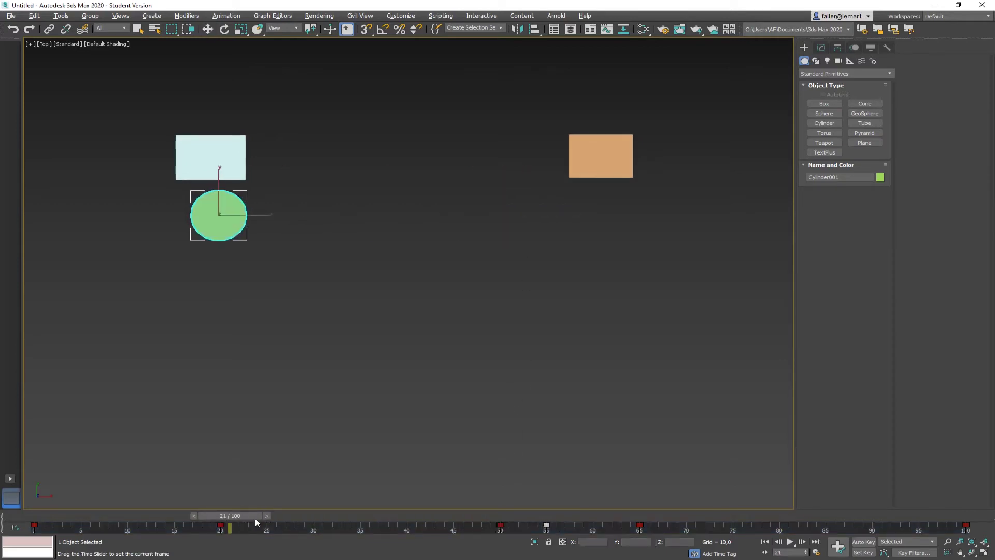
Step: Play back the retimed animation, scrub through it and rewind to frame 0
left_click(791, 542)
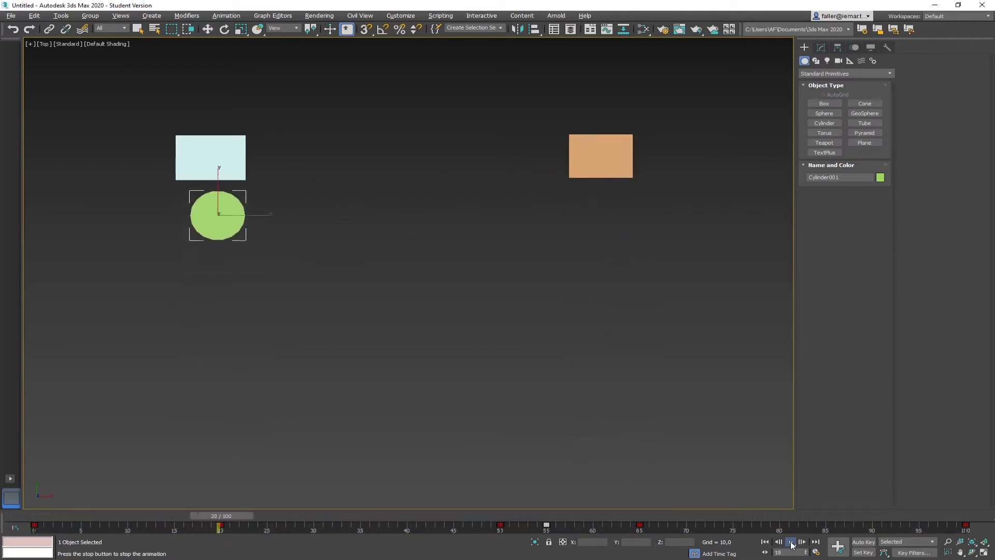
left_click(790, 542)
left_click_drag(518, 515, 654, 536)
key("w")
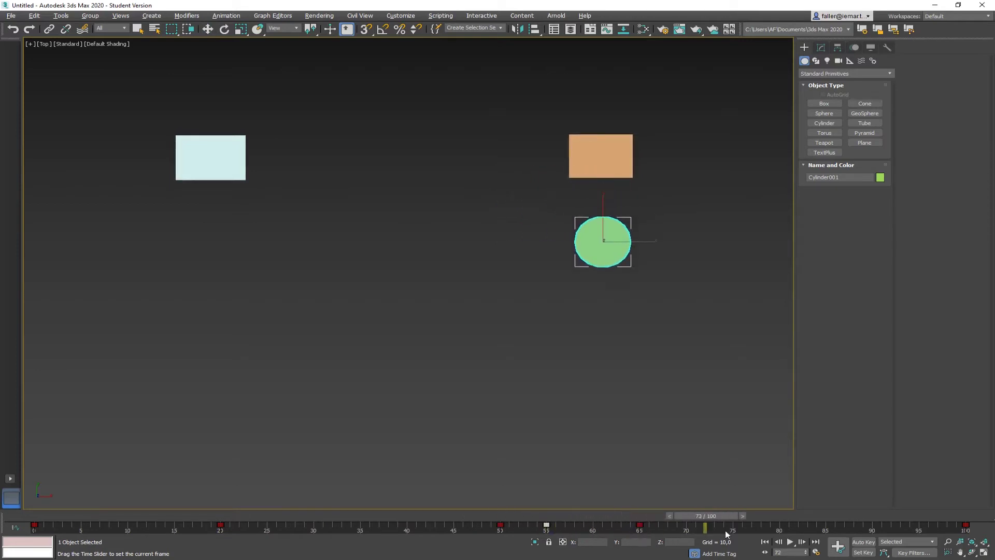
left_click_drag(726, 530, 676, 530)
key("w")
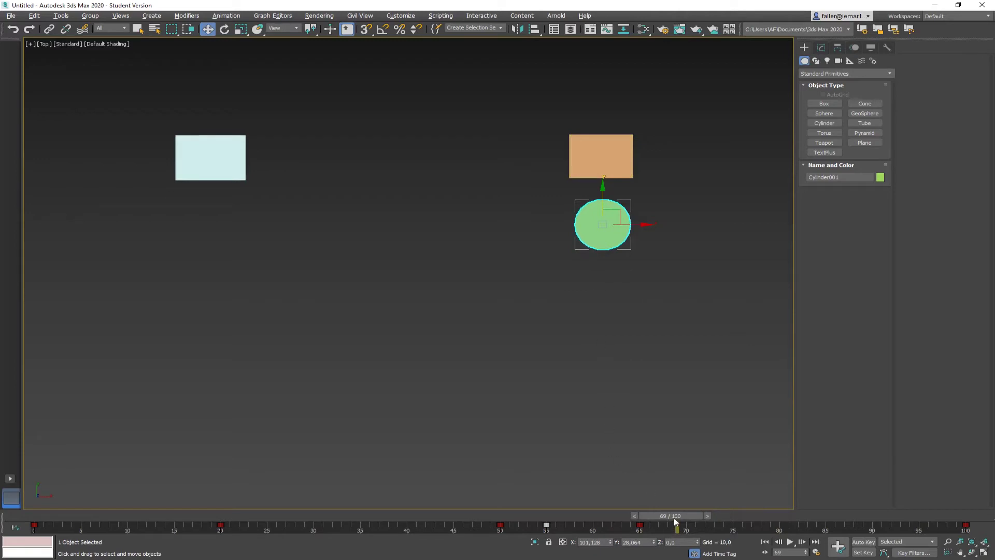
left_click_drag(676, 519, 38, 517)
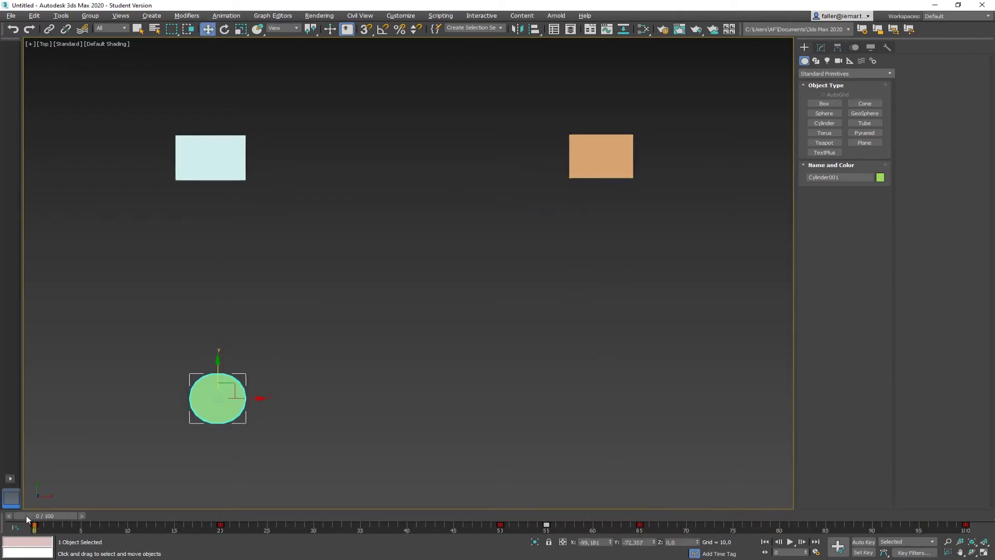
Step: Select Box001, the light-blue box, at frame 0
left_click(199, 171)
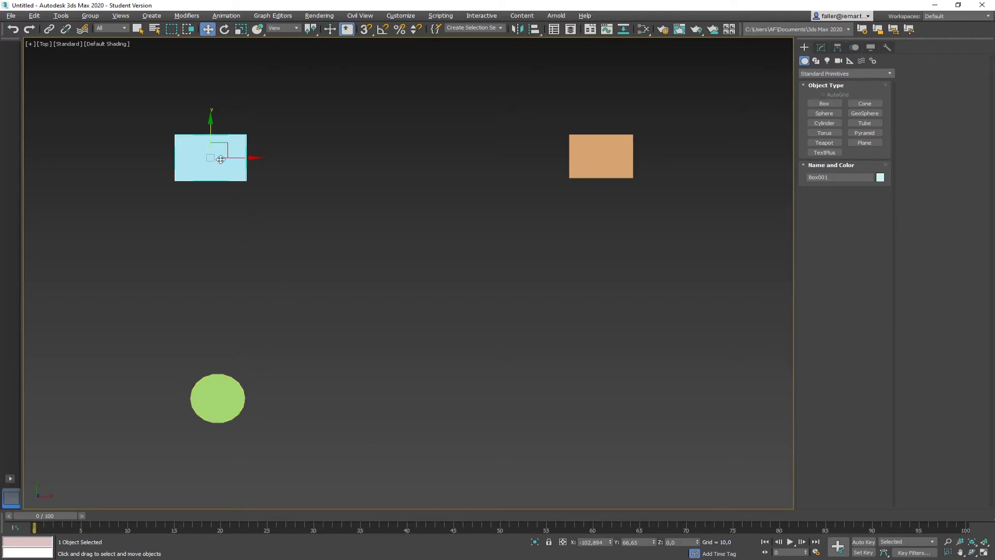
Step: Apply a Link Constraint to the light-blue box with the cylinder as target
left_click(226, 15)
mouse_move(234, 70)
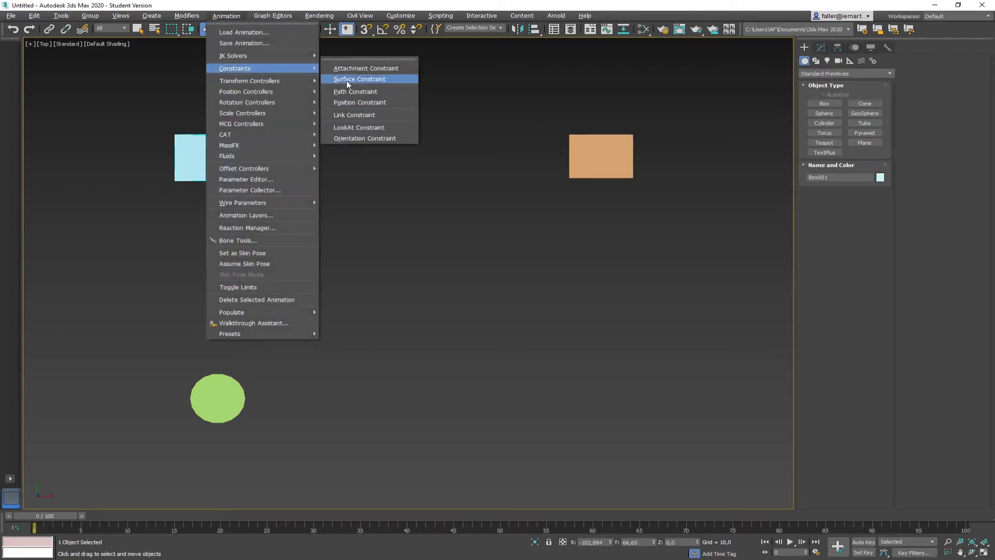
left_click(365, 115)
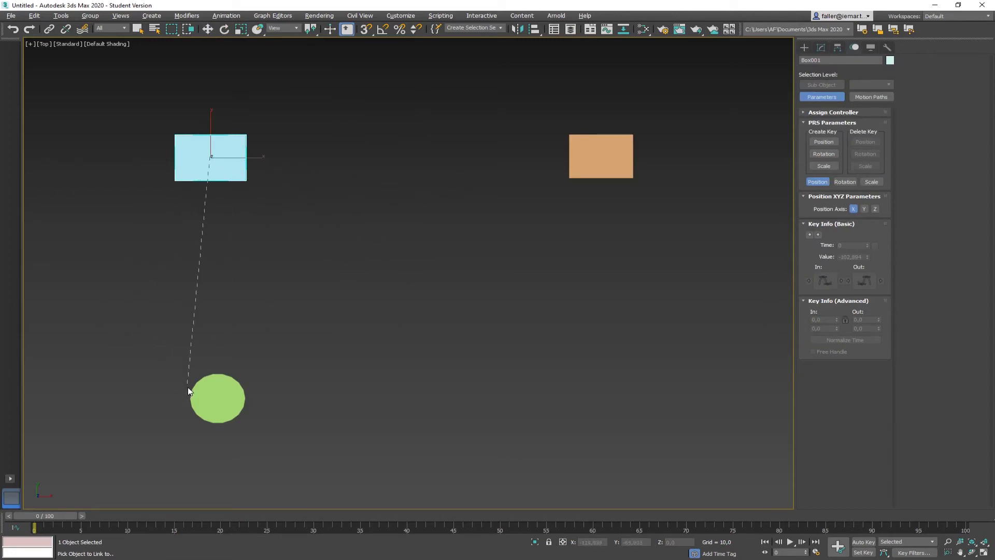
left_click(204, 394)
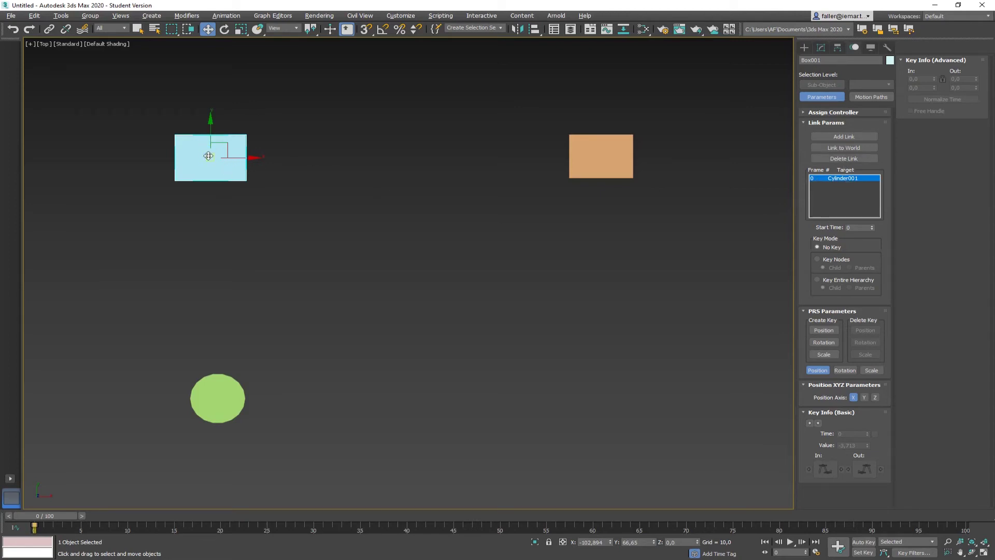
Step: Delete the cylinder link and link the box to World at frame 0
left_click(835, 159)
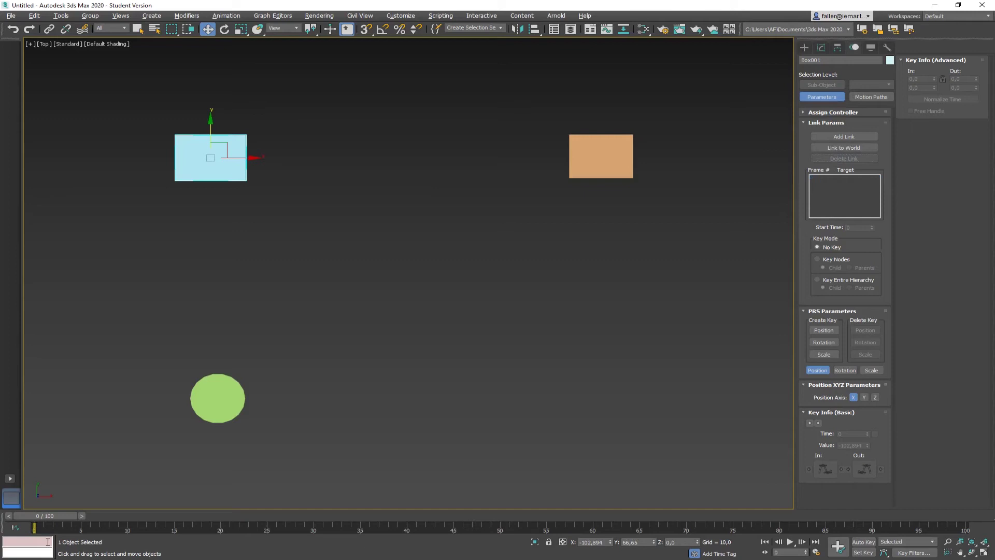
mouse_move(61, 514)
left_mouse_down()
mouse_move(105, 515)
mouse_move(57, 515)
left_mouse_up()
key("w")
left_click(844, 148)
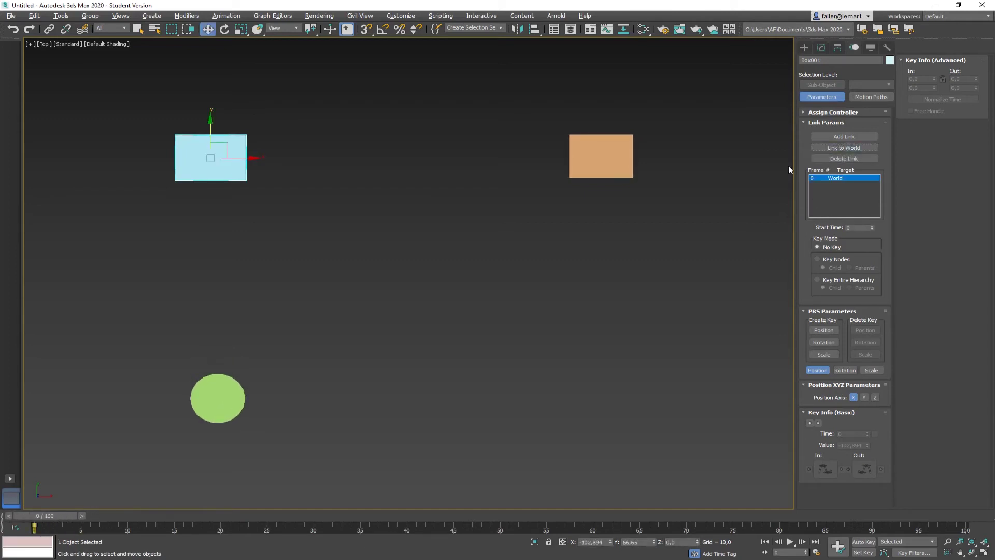
Step: At frame 20, add Cylinder001 as a link target, then scrub to frame 50 to check
left_click_drag(57, 515, 242, 520)
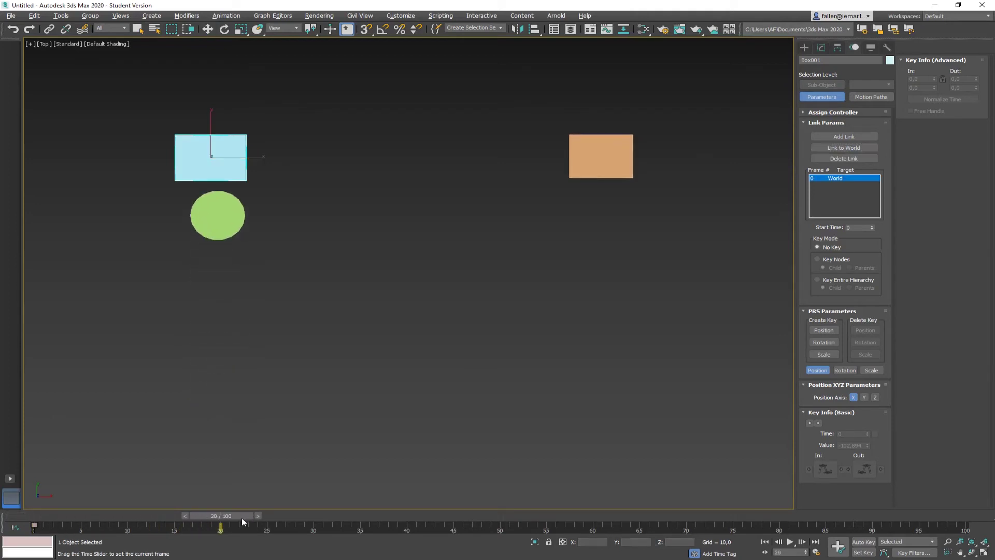
key("w")
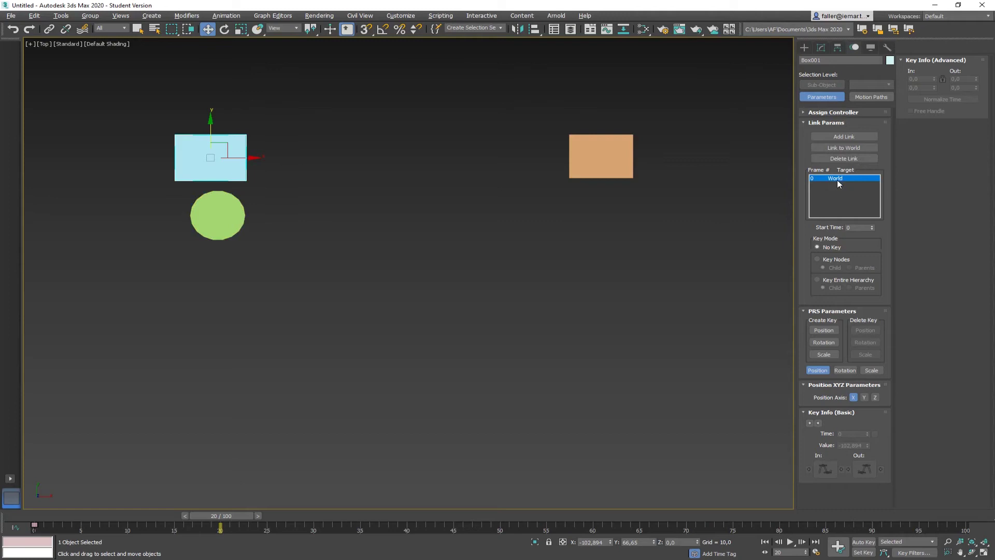
left_click(837, 135)
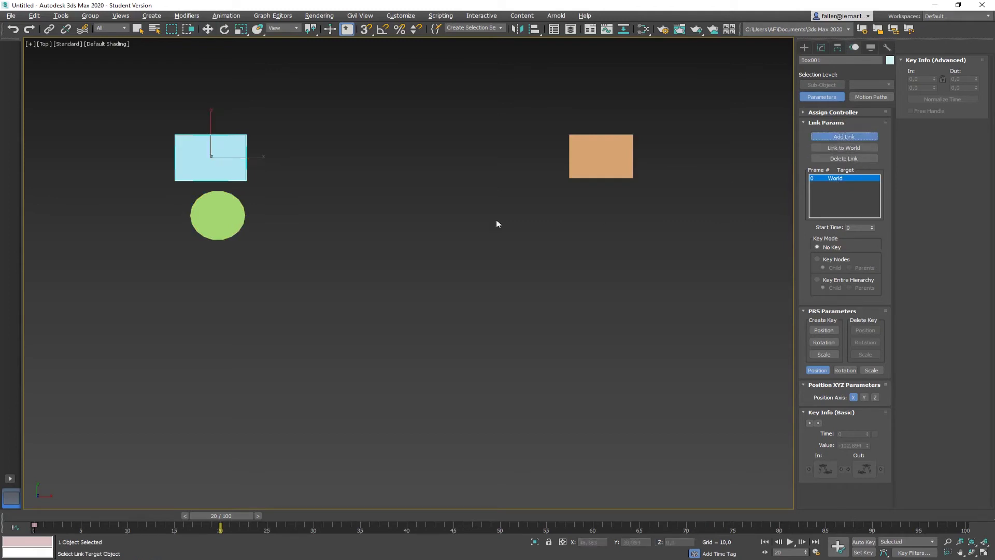
left_click(234, 218)
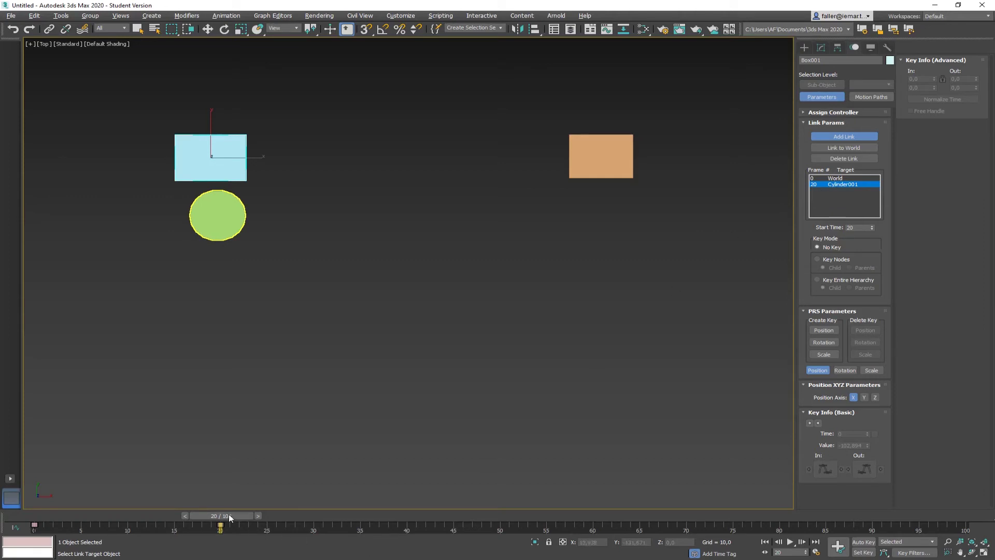
left_click_drag(230, 514, 506, 524)
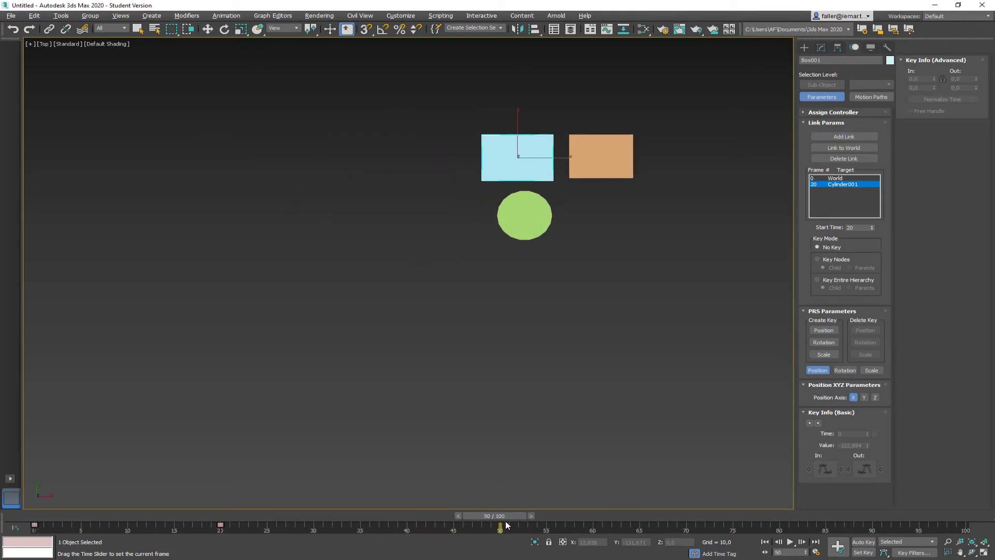
Step: Add a Link to World entry at frame 50 and scrub frames 33–51 to verify
left_click(844, 136)
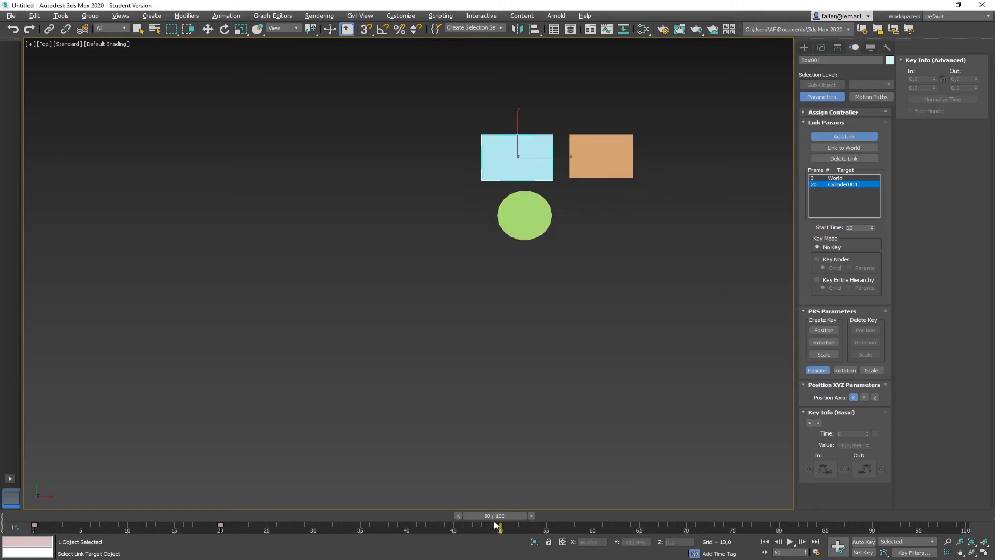
left_click(843, 149)
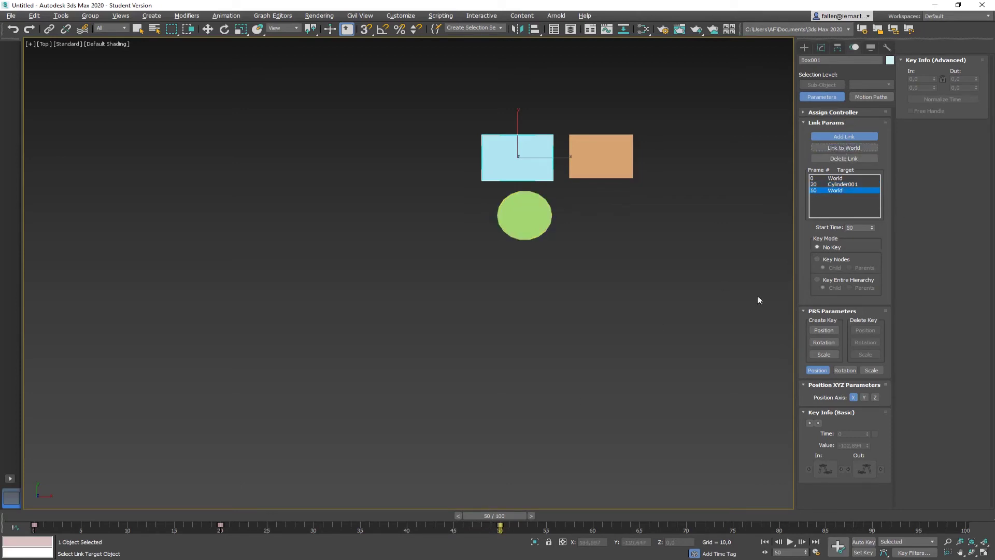
left_click_drag(488, 516, 606, 527)
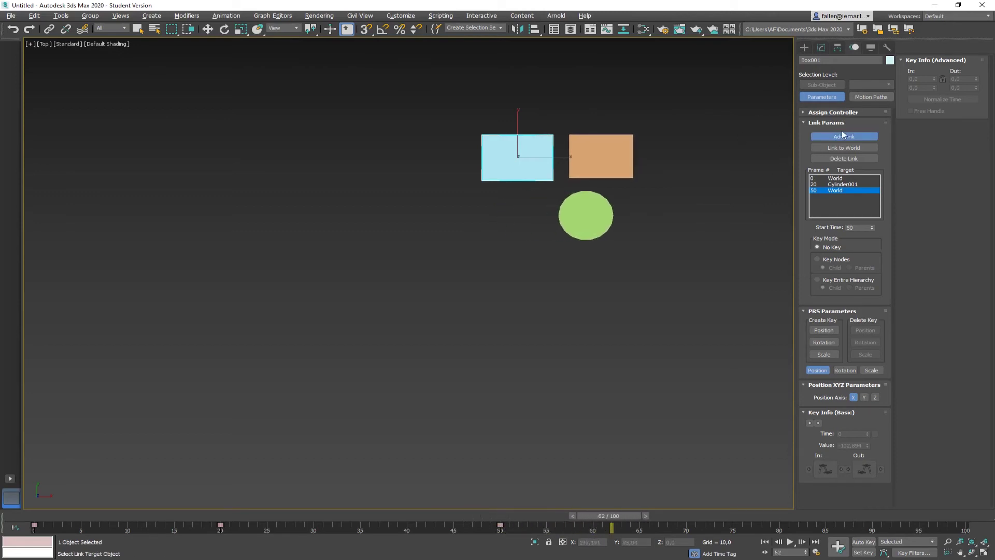
key("w")
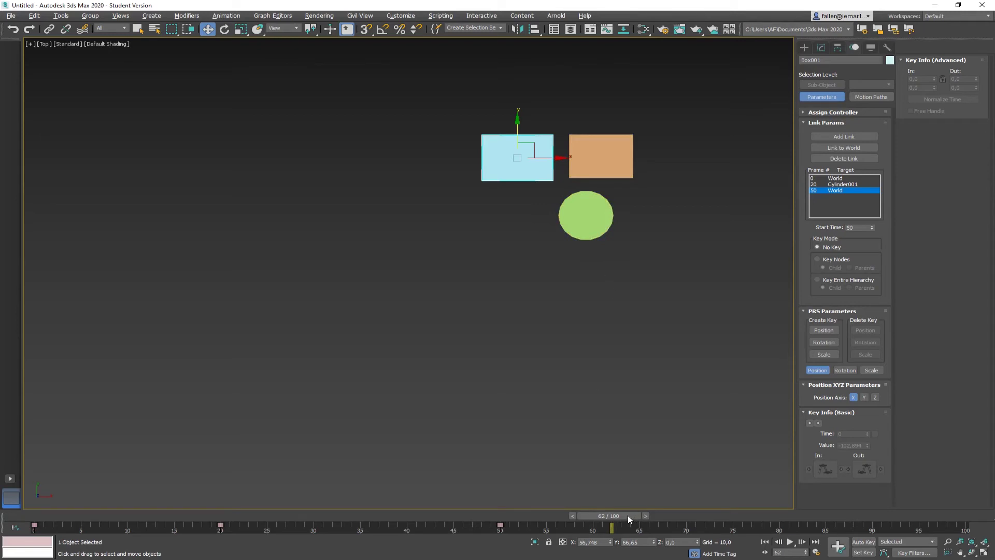
Step: Select the orange box and assign Link Constraint as its Transform controller in the Motion panel
left_click_drag(627, 515, 654, 520)
key("w")
left_click(622, 168)
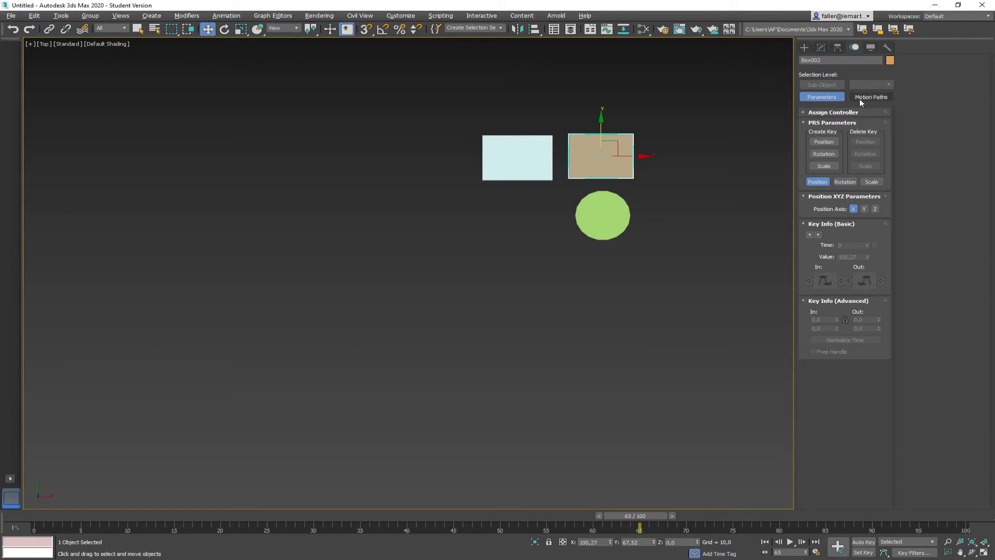
left_click(814, 113)
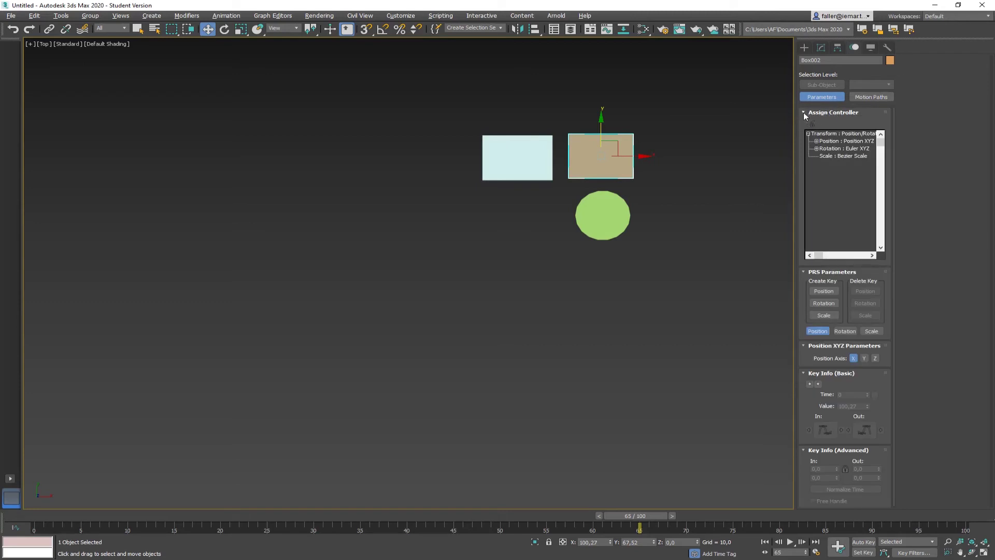
left_click(826, 134)
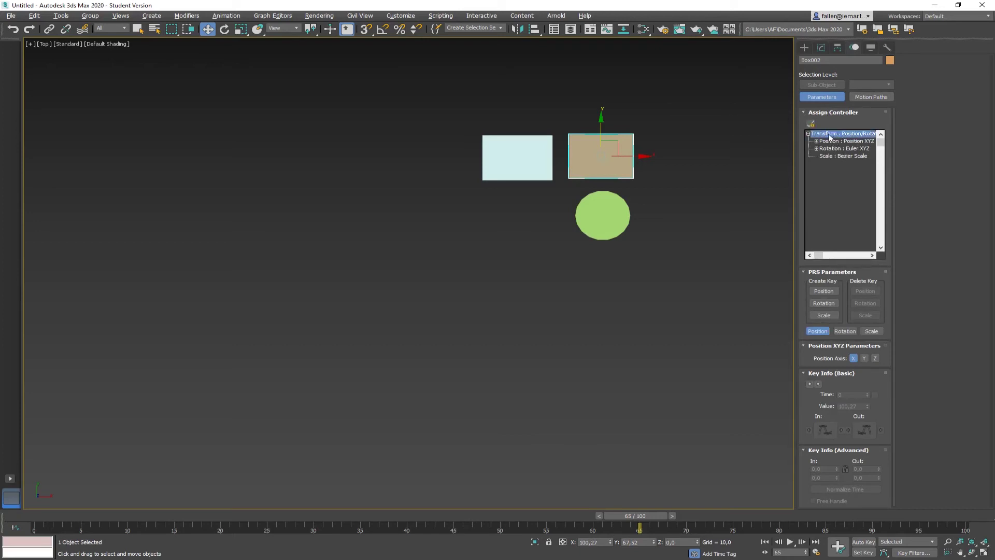
left_click(811, 124)
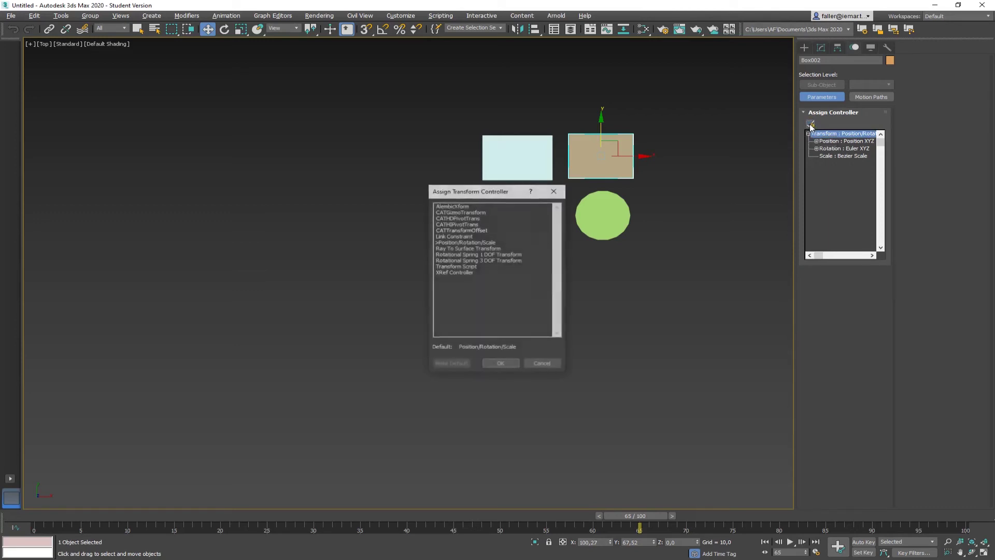
left_click(449, 236)
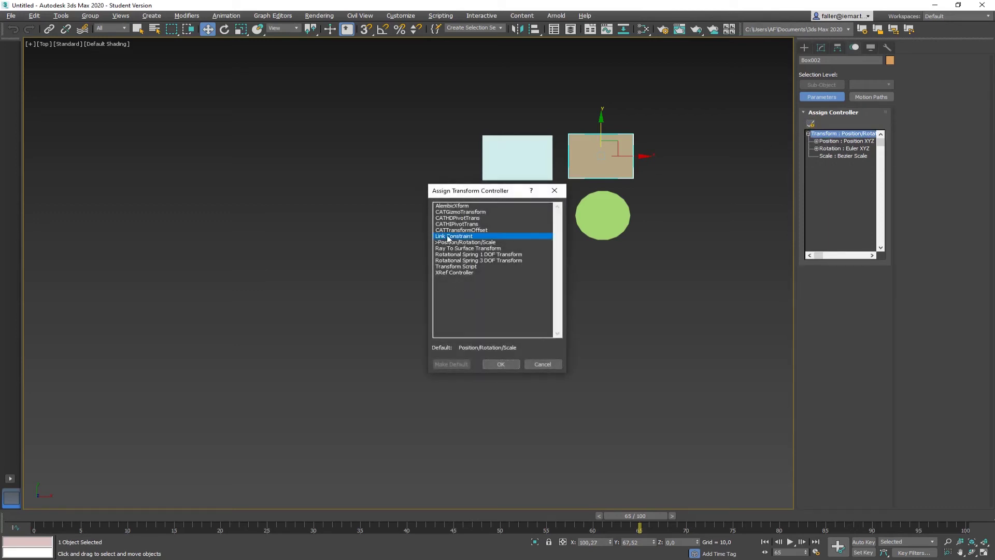
left_click(501, 365)
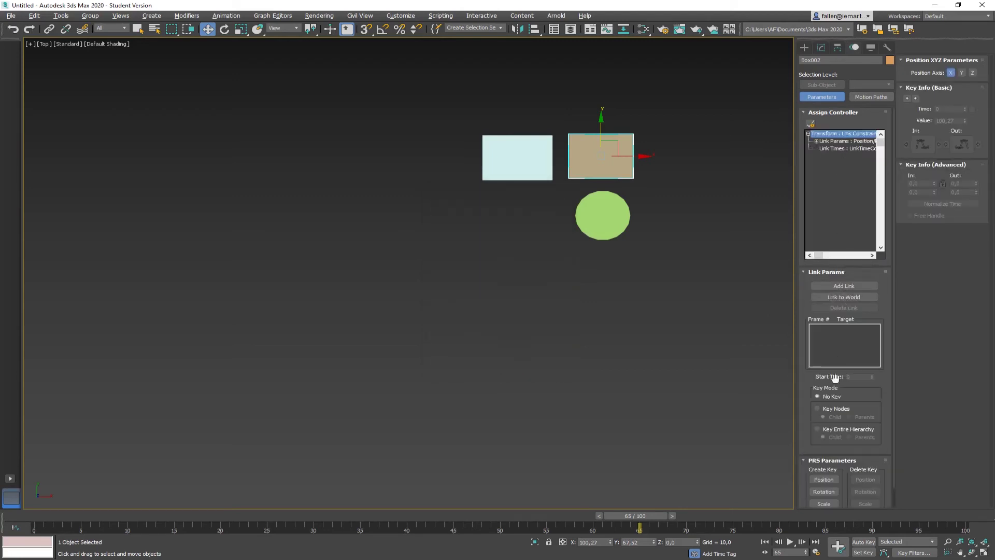
Step: Link Box002 to World with a start time of frame 0
left_click(826, 113)
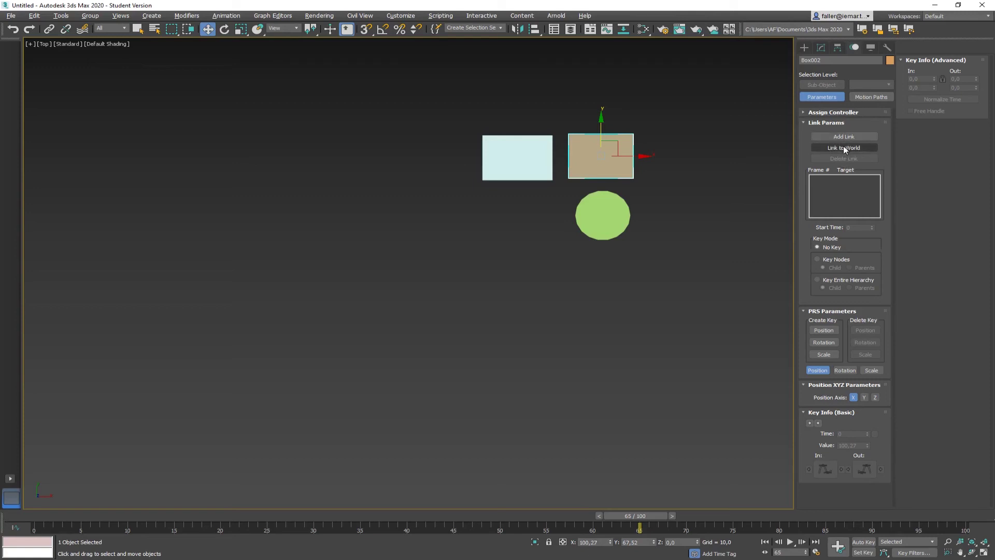
left_click(844, 148)
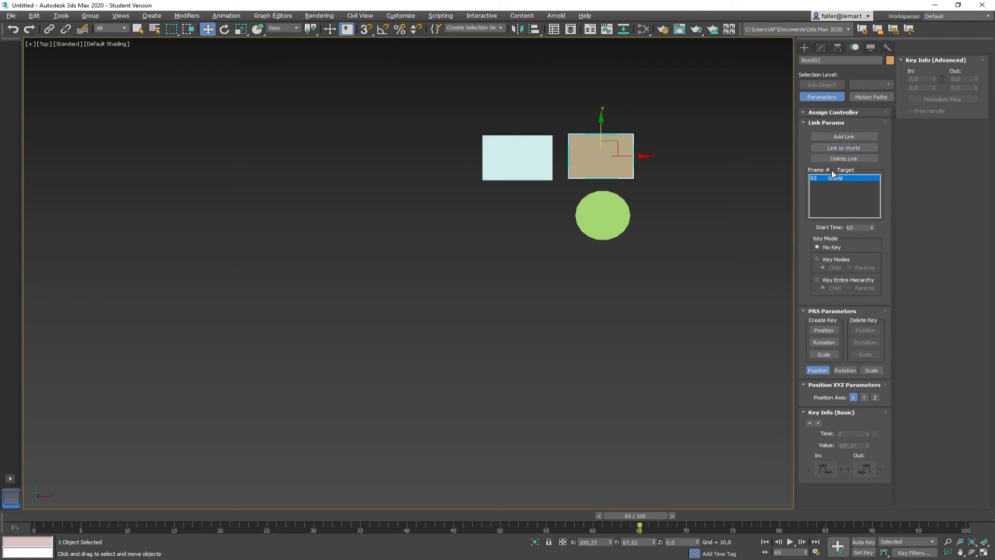
double_click(856, 228)
type("55")
key("Return")
type("0")
key("Return")
left_click(852, 228)
Step: Add a link to Cylinder001 from frame 65 and scrub to confirm the box follows
left_click(837, 136)
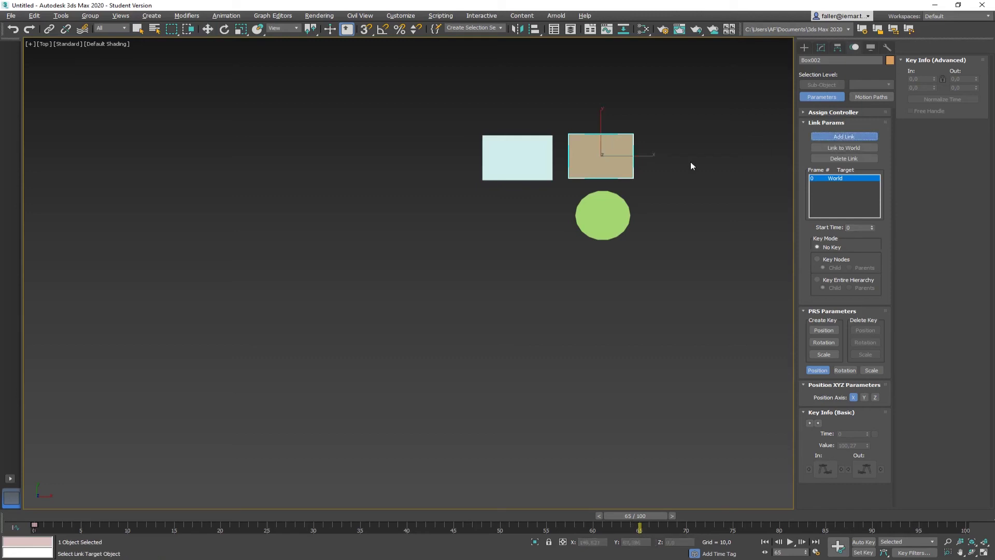
left_click(603, 203)
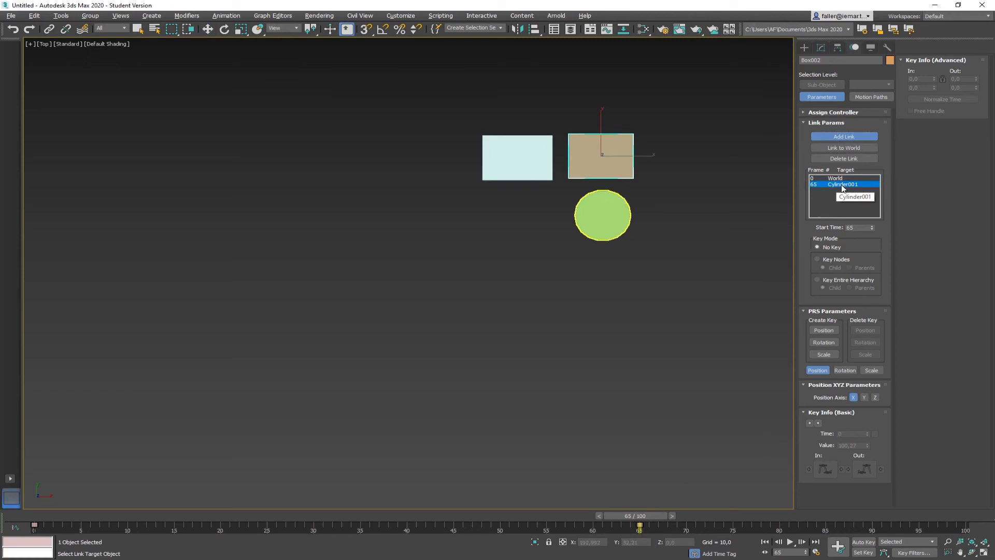
mouse_move(659, 514)
left_mouse_down()
mouse_move(959, 521)
mouse_move(648, 530)
left_mouse_up()
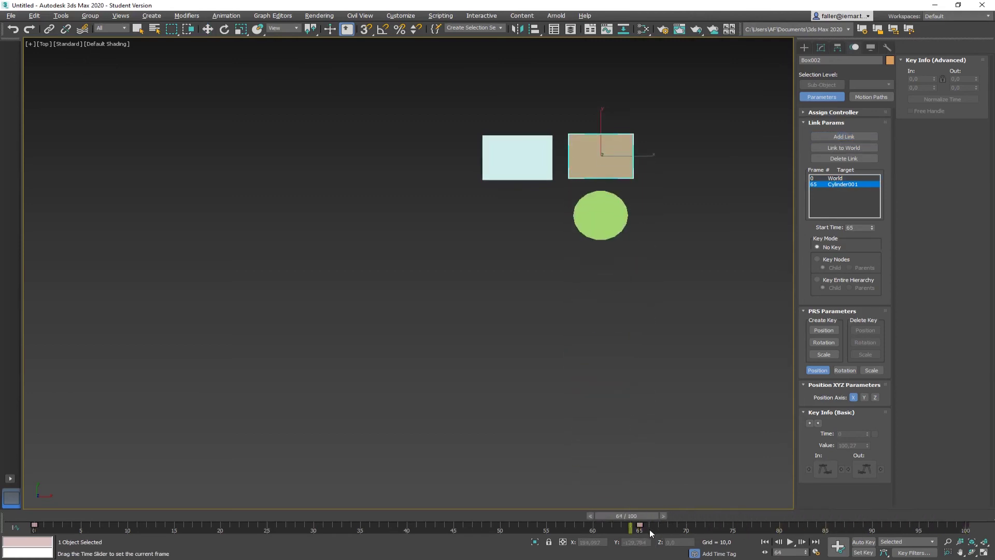
key("w")
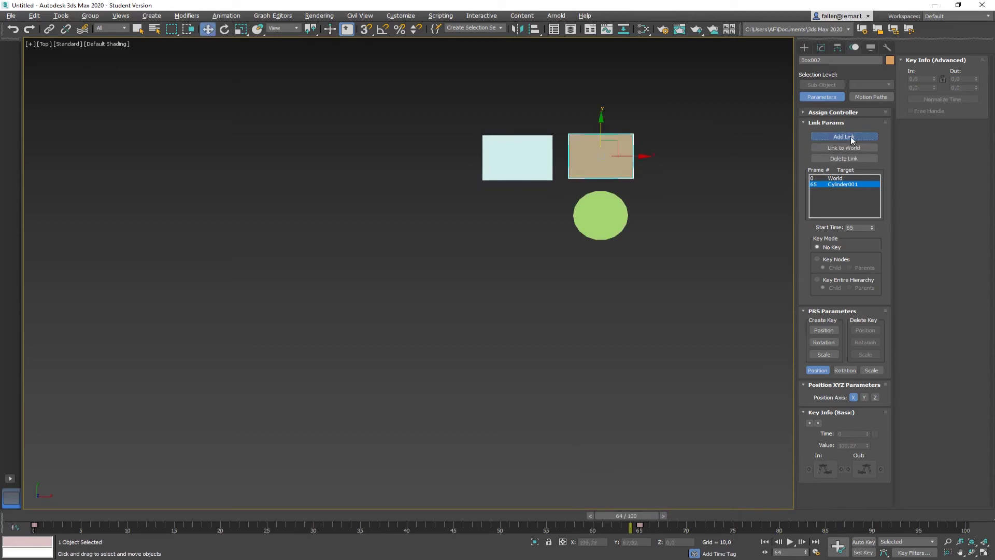
left_click(764, 541)
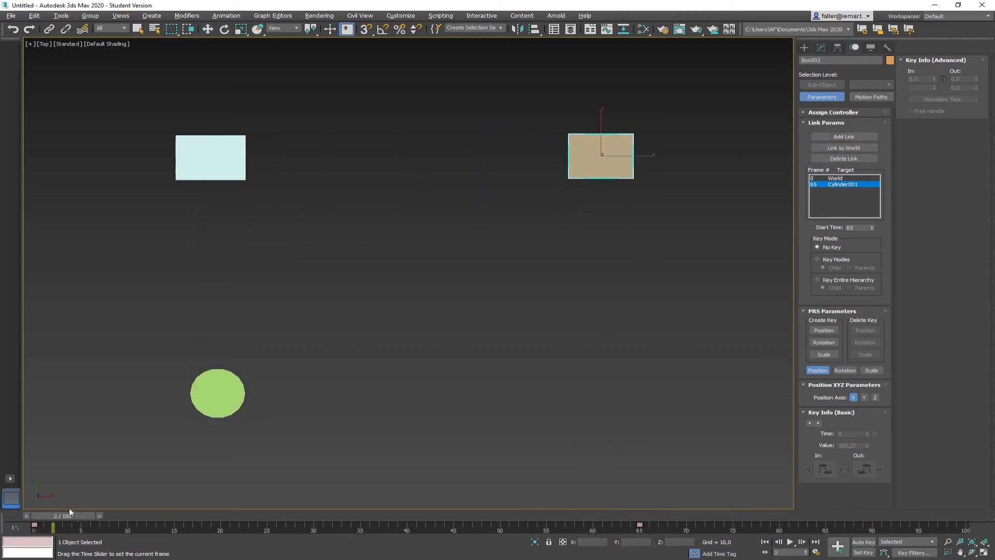
left_click(791, 542)
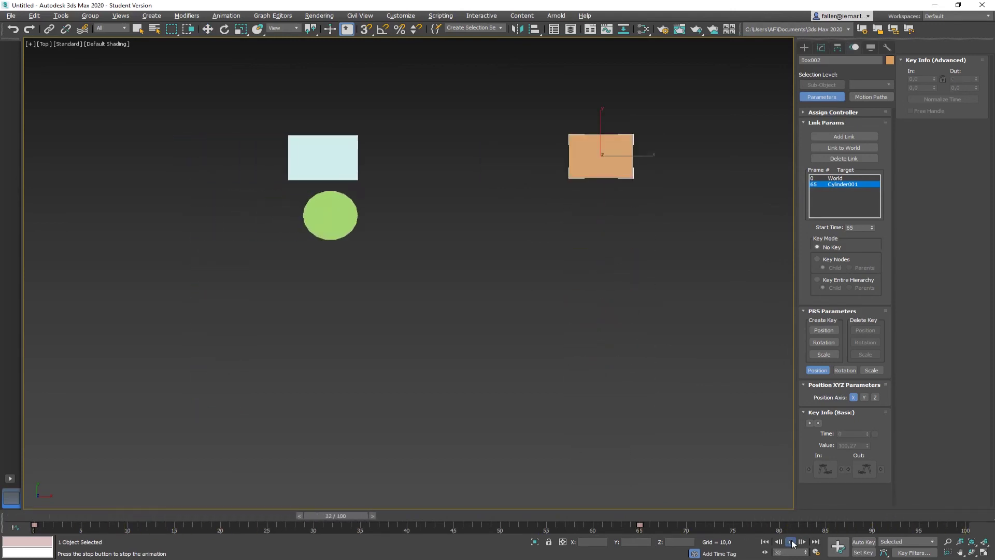
left_click(792, 542)
key("w")
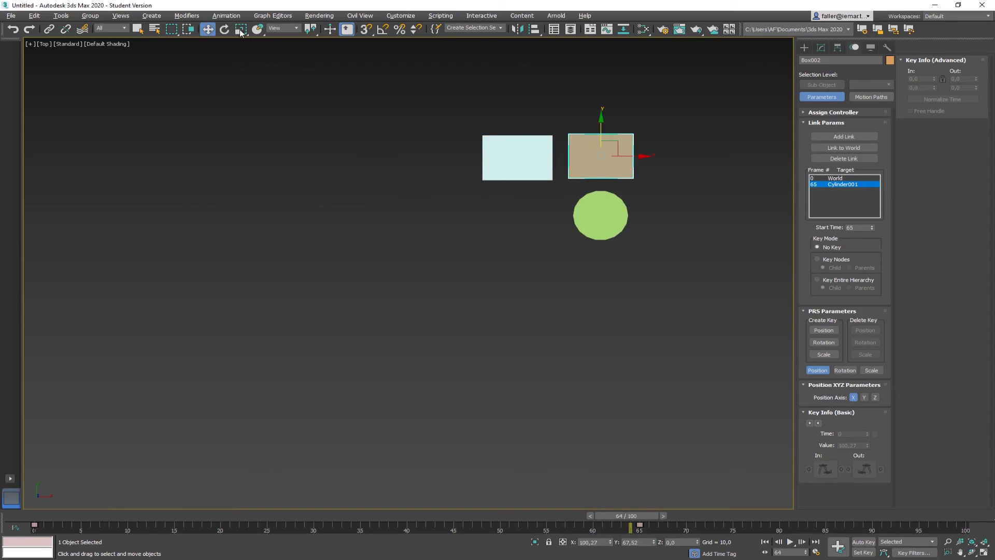
left_click(226, 15)
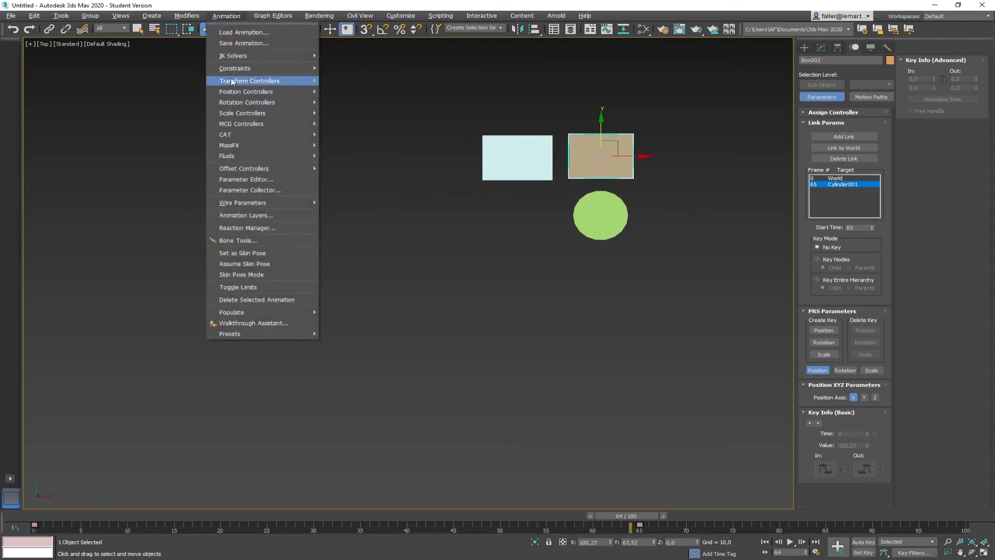
mouse_move(234, 70)
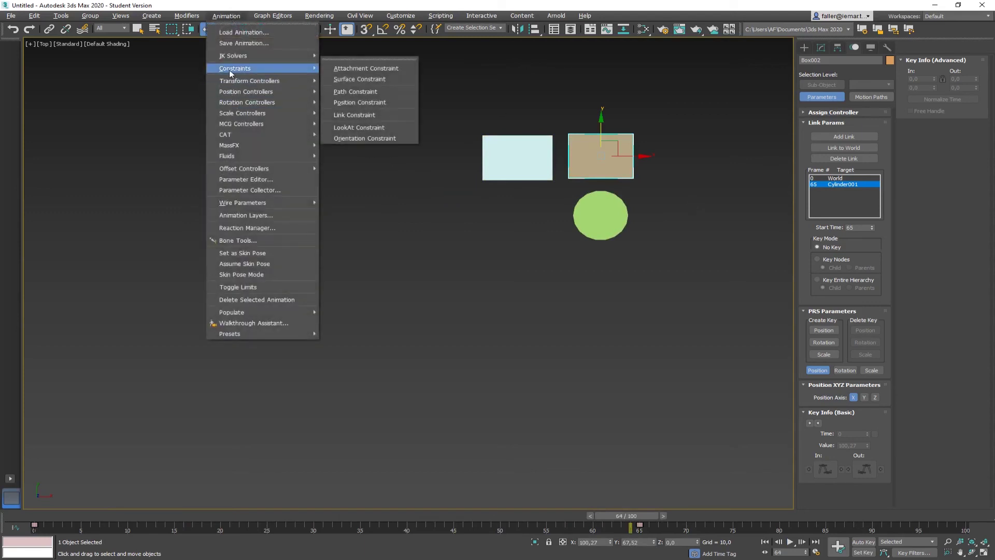
left_click(354, 115)
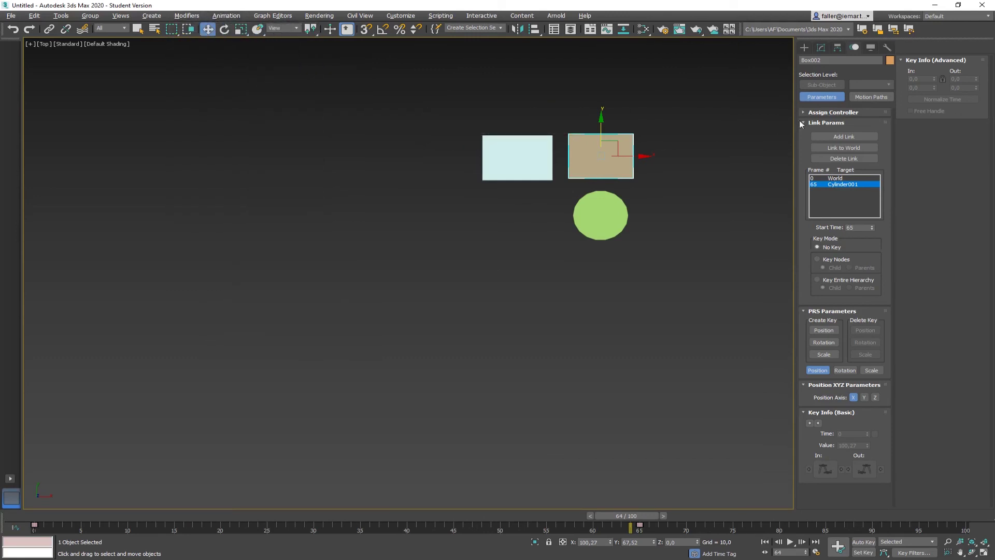
left_click(812, 112)
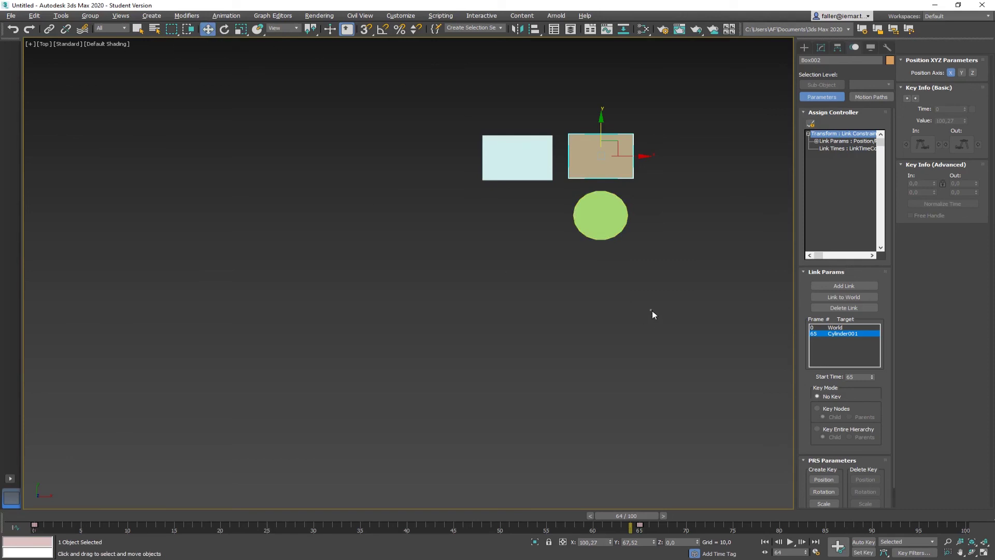
left_click(594, 203)
left_click(226, 31)
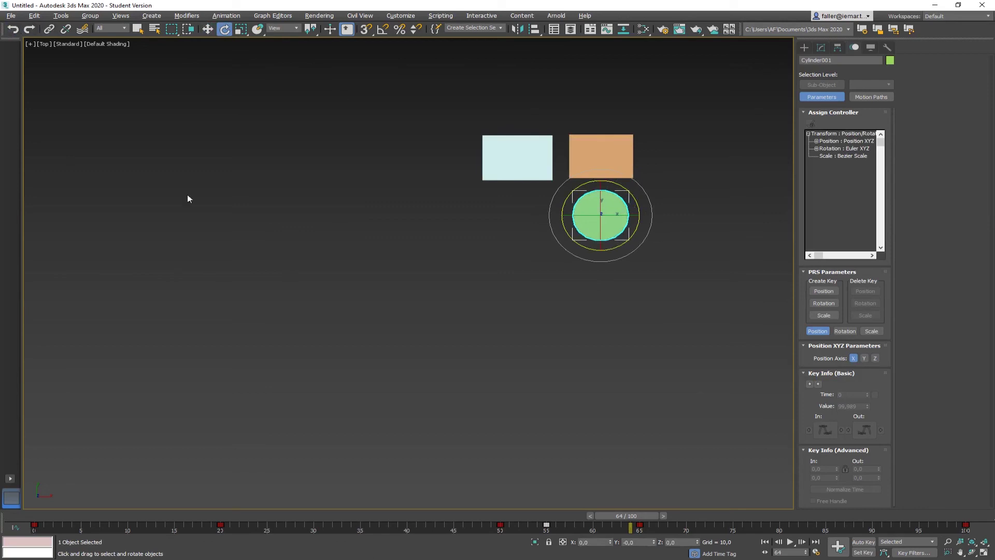
left_click_drag(628, 516, 707, 518)
left_click_drag(619, 272, 555, 161)
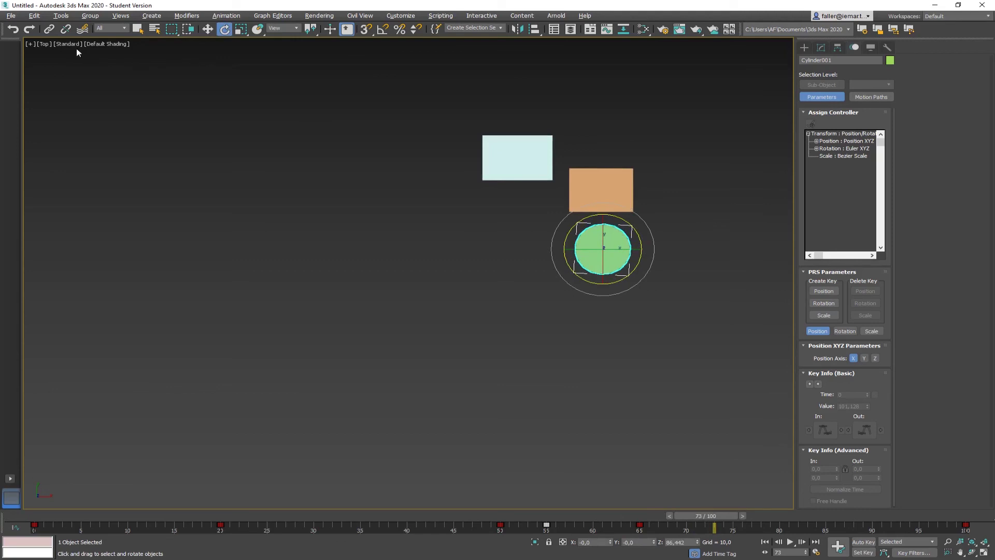
left_click(13, 30)
left_click_drag(710, 523, 36, 516)
key("e")
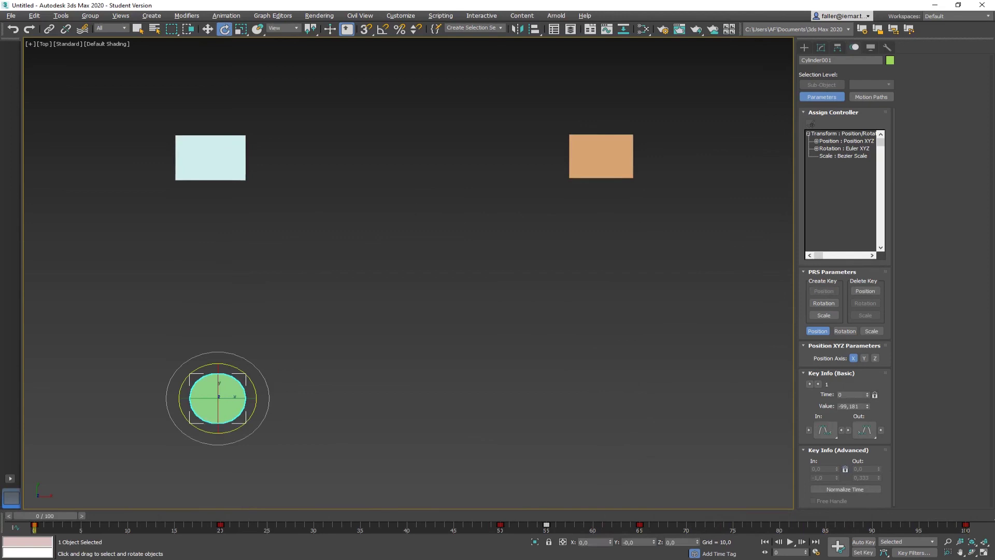